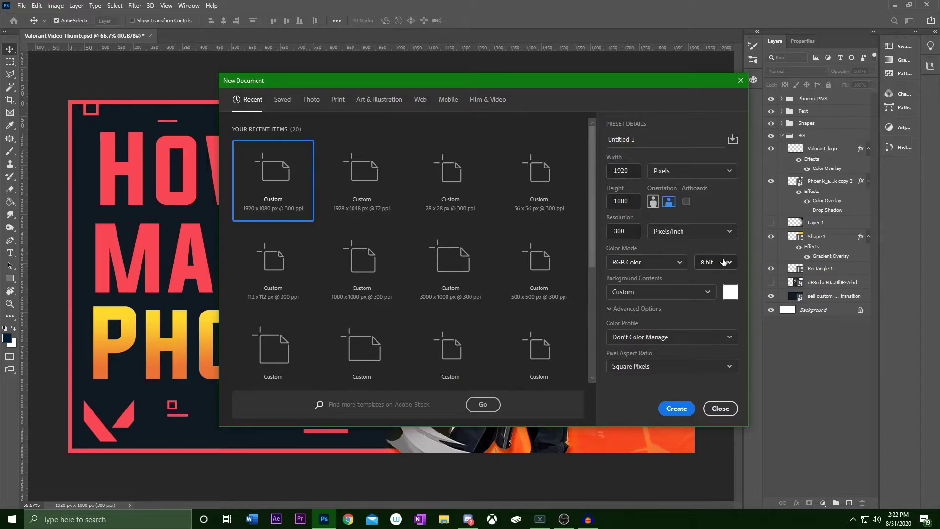
# Step: Create the new document from the 1920 × 1080 px, 300 ppi custom preset
pyautogui.click(673, 409)
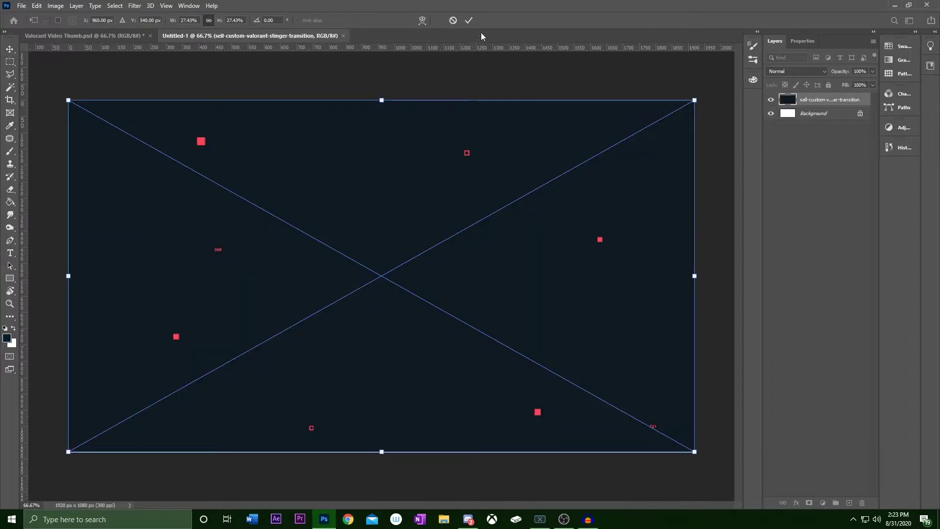
# Step: Commit the placed navy background and scale it to about 29.5% so it overfills the canvas
pyautogui.click(468, 20)
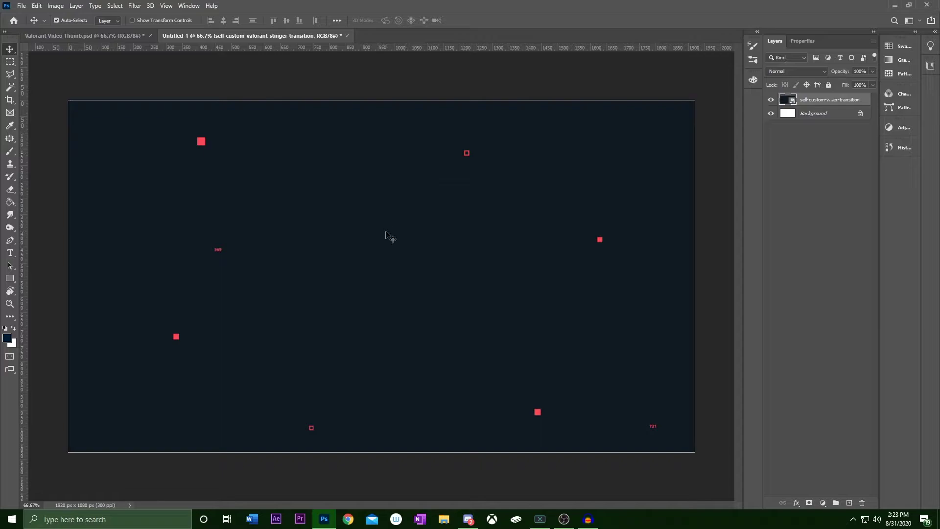
pyautogui.hotkey('ctrl', 't')
pyautogui.scroll(-2, 382, 180)
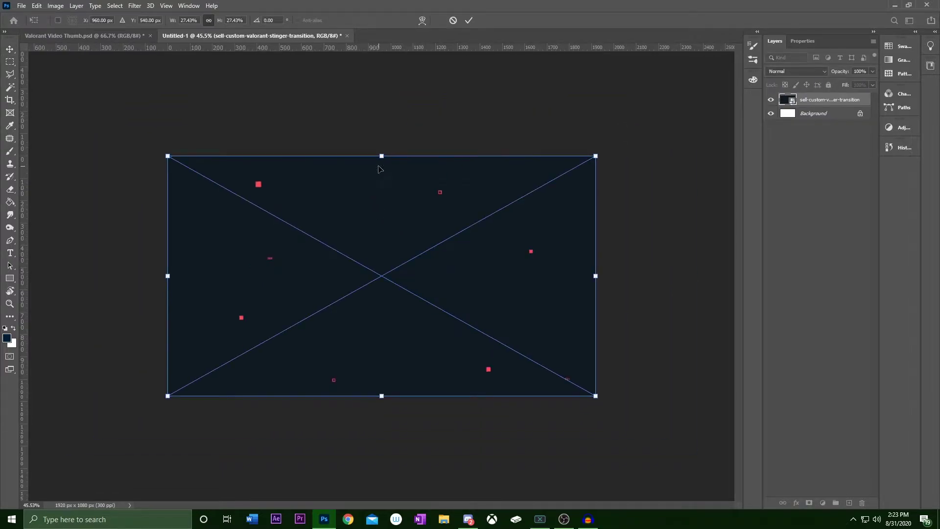
pyautogui.moveTo(382, 155); pyautogui.dragTo(382, 147)
pyautogui.moveTo(381, 396); pyautogui.dragTo(381, 401)
pyautogui.moveTo(381, 147); pyautogui.dragTo(382, 144)
pyautogui.click(468, 20)
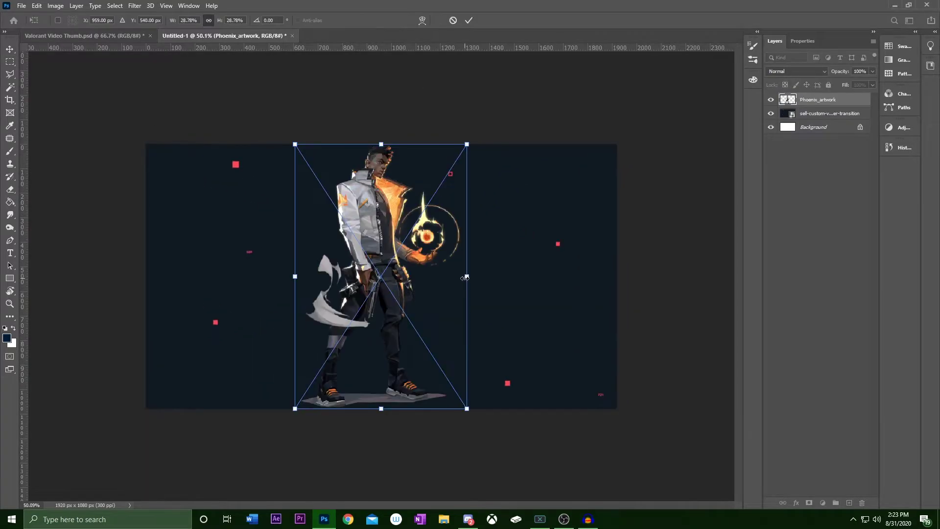
# Step: Scale the placed Phoenix artwork to about 45% and position him right of centre, cut off below
pyautogui.moveTo(460, 272); pyautogui.dragTo(578, 353)
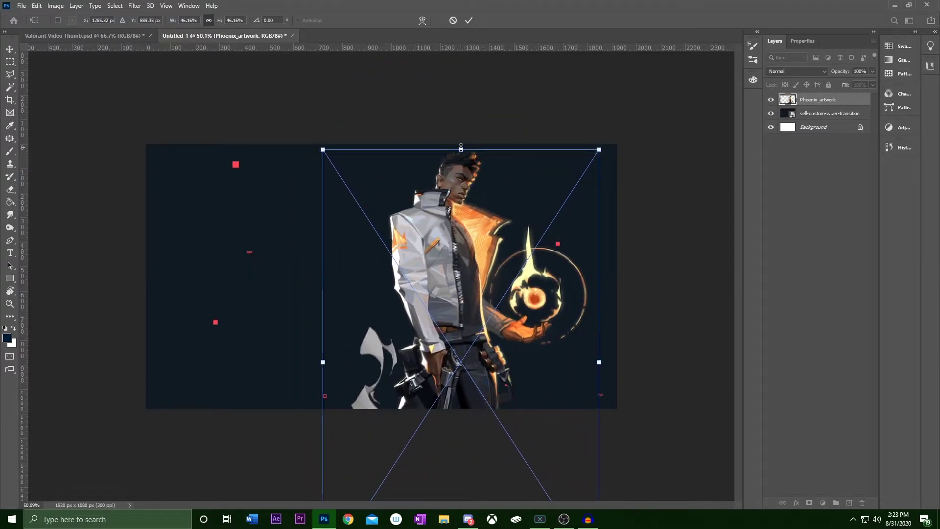
pyautogui.moveTo(460, 147)
pyautogui.mouseDown()
pyautogui.moveTo(461, 168)
pyautogui.moveTo(460, 157)
pyautogui.mouseUp()
pyautogui.moveTo(480, 228); pyautogui.dragTo(496, 226)
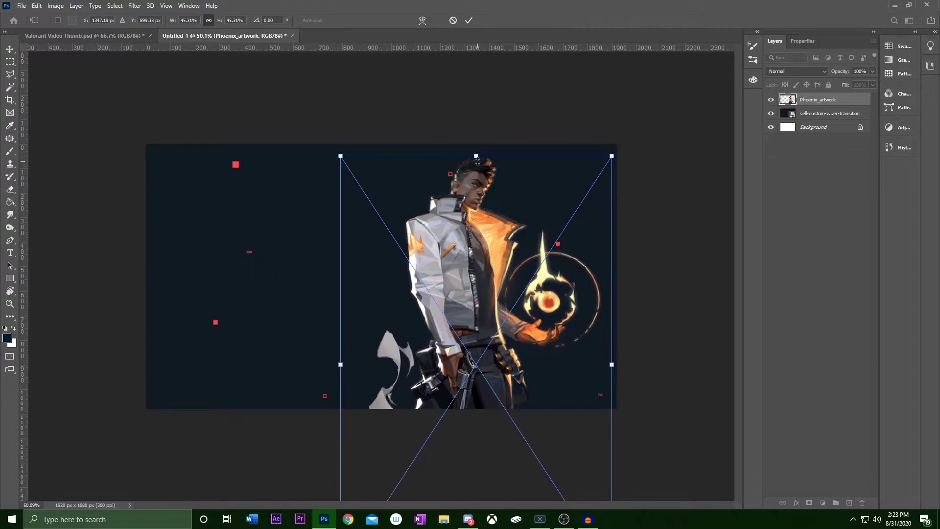
pyautogui.moveTo(477, 157); pyautogui.dragTo(477, 119)
pyautogui.moveTo(499, 172); pyautogui.dragTo(487, 214)
pyautogui.click(469, 21)
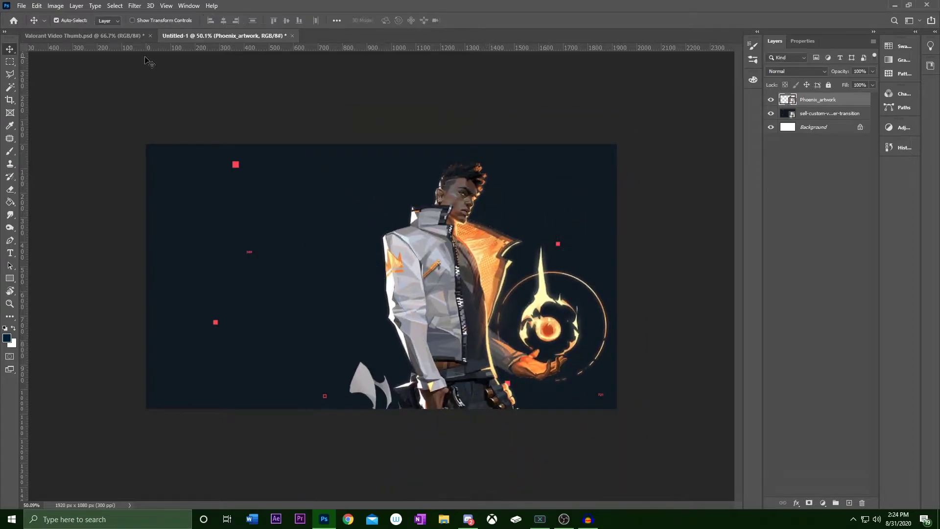
# Step: Compare with the reference thumbnail, then reposition Phoenix and nudge him slightly right
pyautogui.click(63, 34)
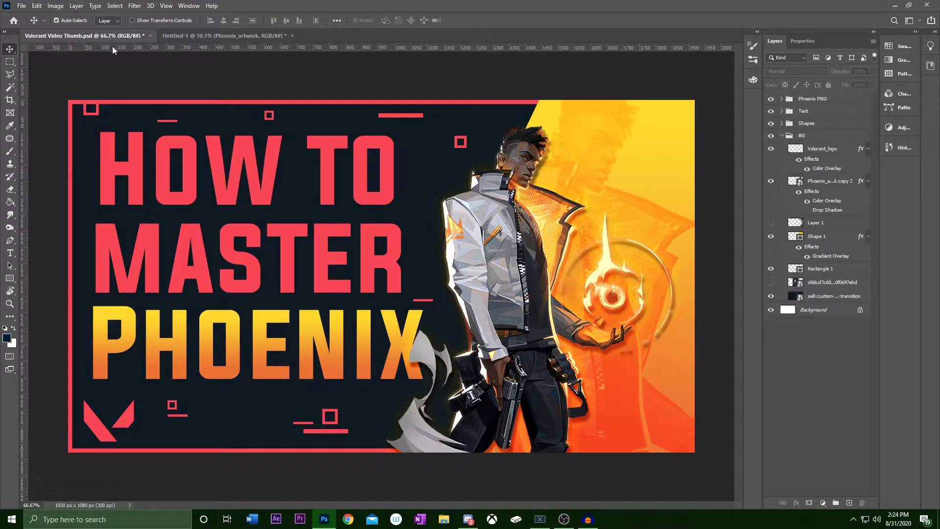
pyautogui.click(245, 37)
pyautogui.hotkey('ctrl', 't')
pyautogui.moveTo(489, 233)
pyautogui.mouseDown()
pyautogui.moveTo(487, 293)
pyautogui.moveTo(495, 226)
pyautogui.mouseUp()
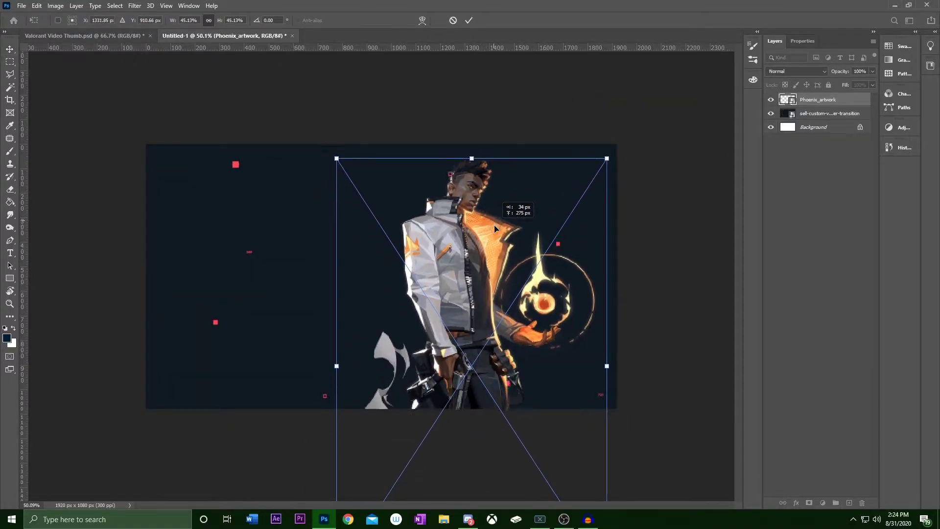
pyautogui.click(469, 20)
pyautogui.scroll(-2, 459, 201)
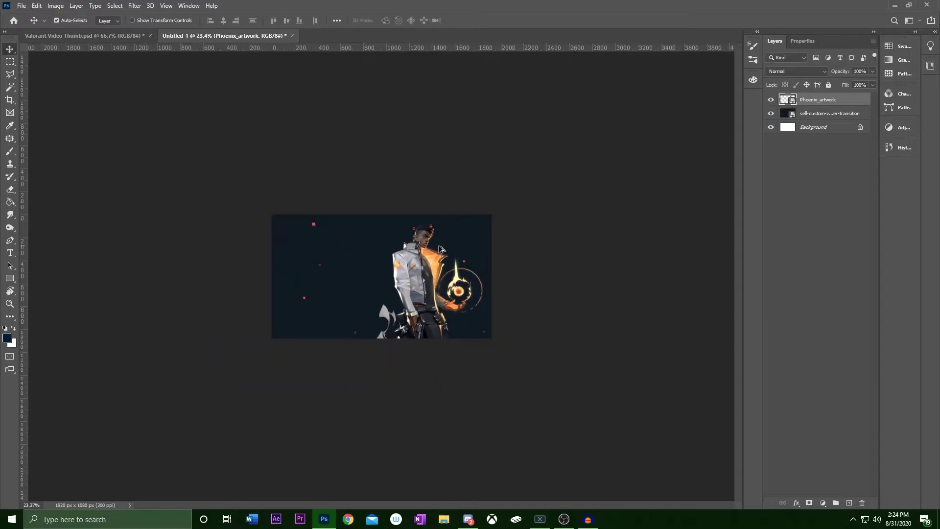
pyautogui.scroll(4, 456, 225)
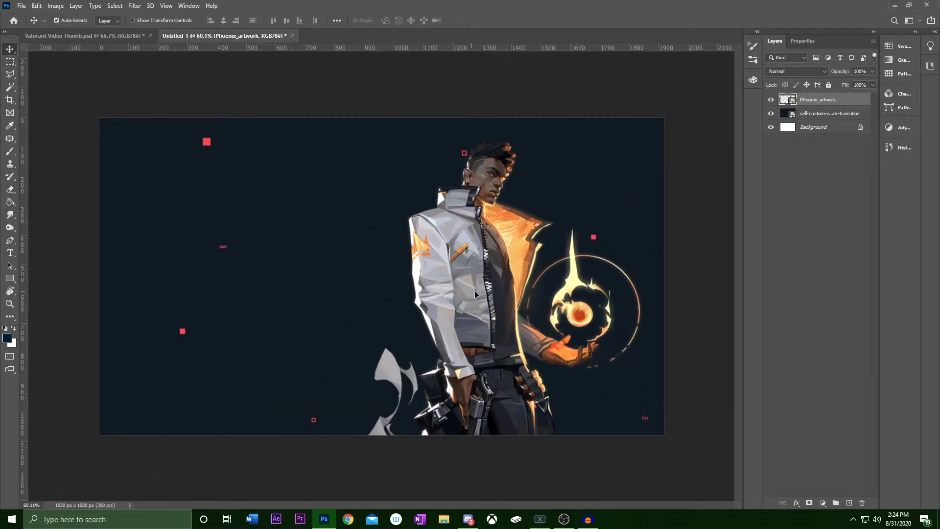
pyautogui.moveTo(474, 290); pyautogui.dragTo(499, 290)
pyautogui.scroll(-1, 485, 291)
pyautogui.scroll(1, 505, 189)
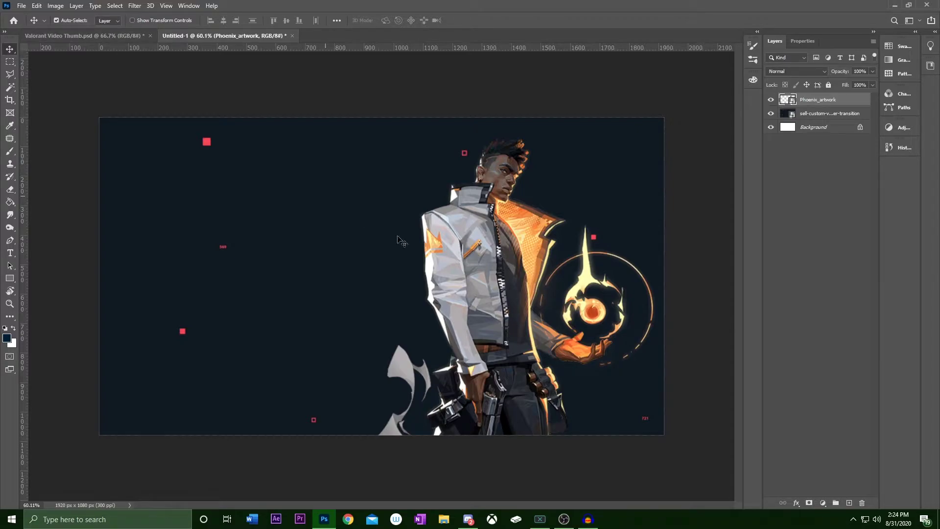
# Step: In the Camera Raw Filter, set Contrast +35, Blacks −13, Texture, Clarity +7 and Vibrance +27
pyautogui.click(134, 5)
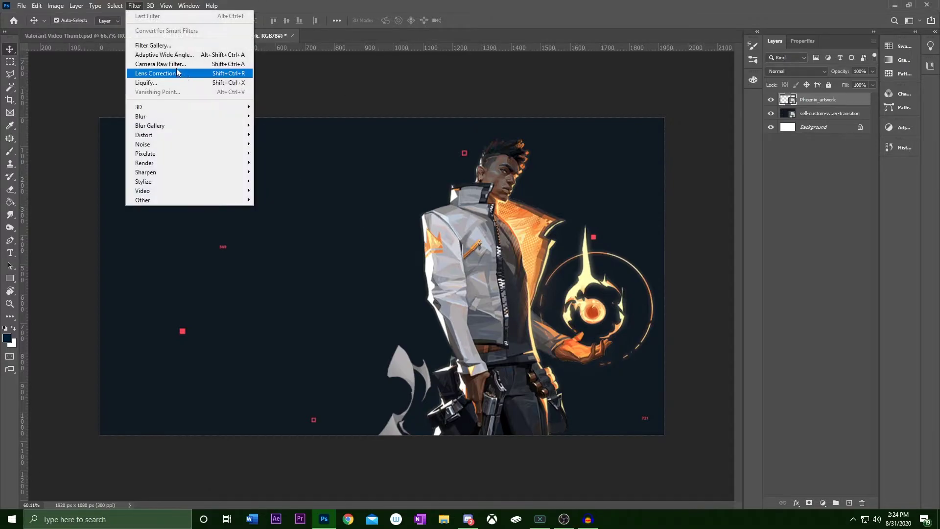
pyautogui.click(170, 65)
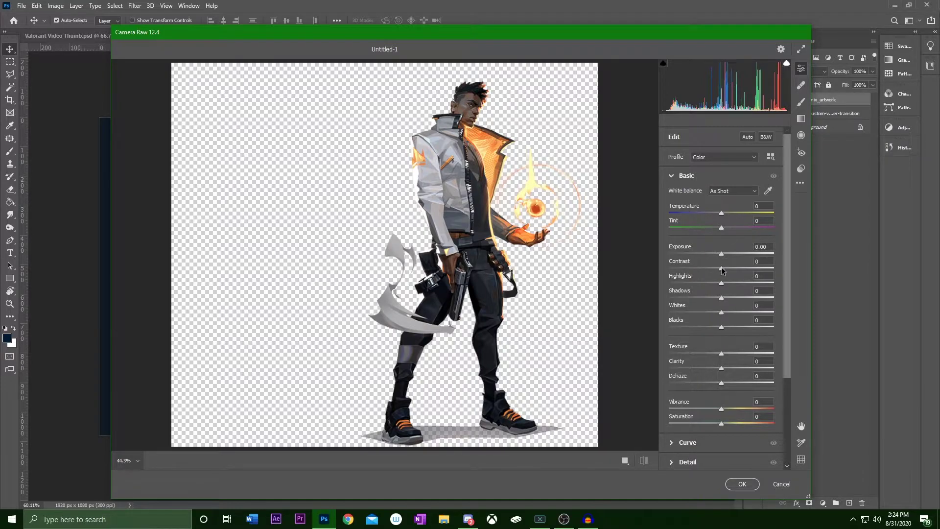
pyautogui.moveTo(722, 269); pyautogui.dragTo(739, 268)
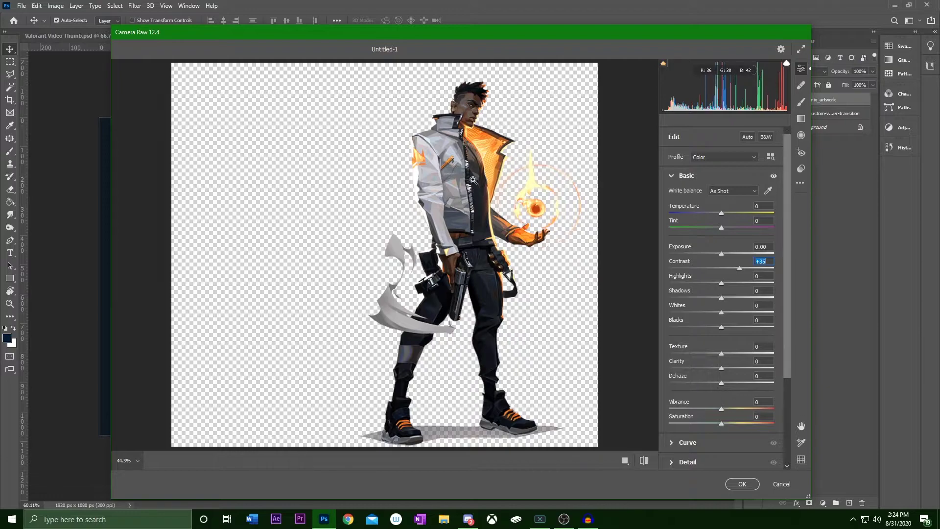
pyautogui.moveTo(721, 327); pyautogui.dragTo(714, 326)
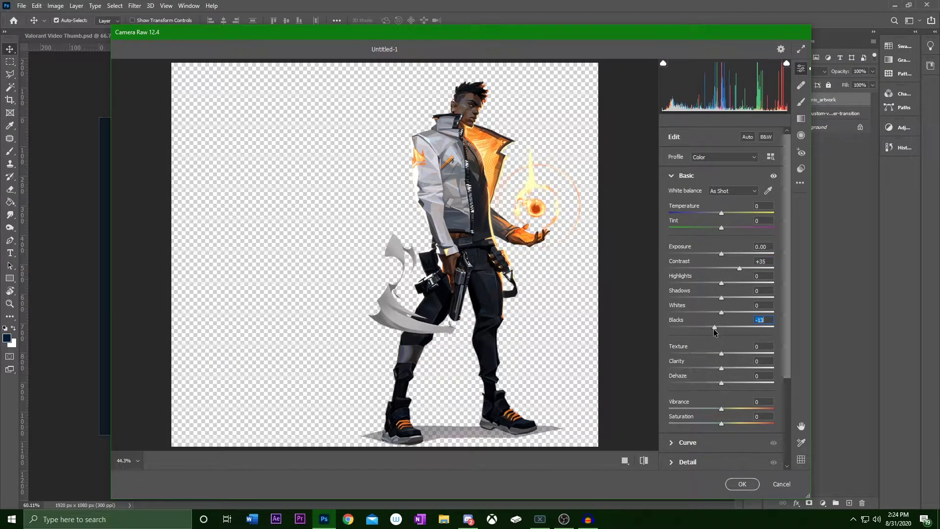
pyautogui.moveTo(722, 353); pyautogui.dragTo(727, 371)
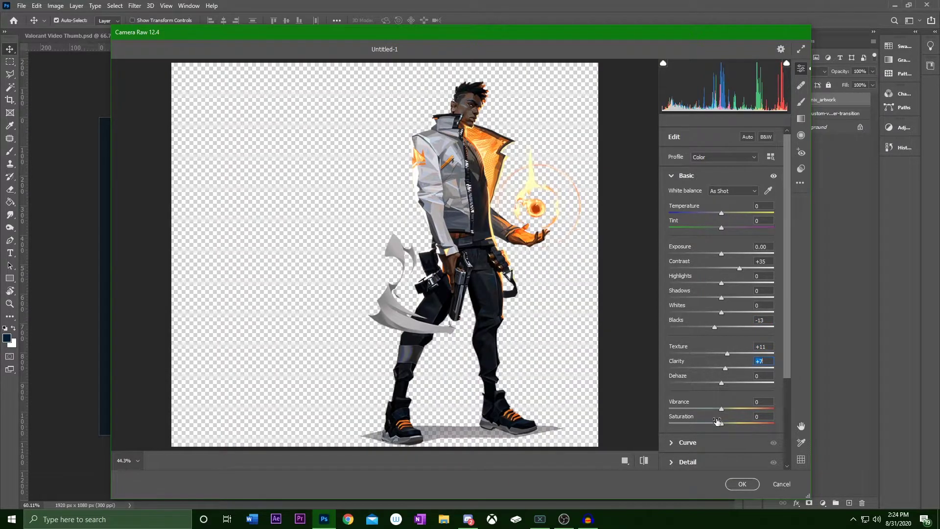
pyautogui.moveTo(721, 409)
pyautogui.mouseDown()
pyautogui.moveTo(756, 404)
pyautogui.moveTo(722, 424)
pyautogui.moveTo(737, 407)
pyautogui.mouseUp()
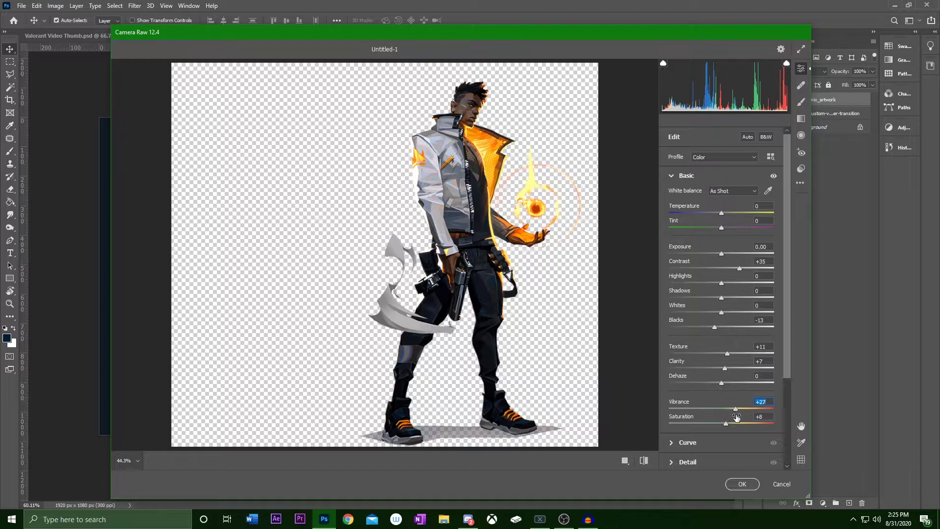
# Step: In the Detail panel, raise Sharpening to 31 and Noise Reduction to 23
pyautogui.click(673, 177)
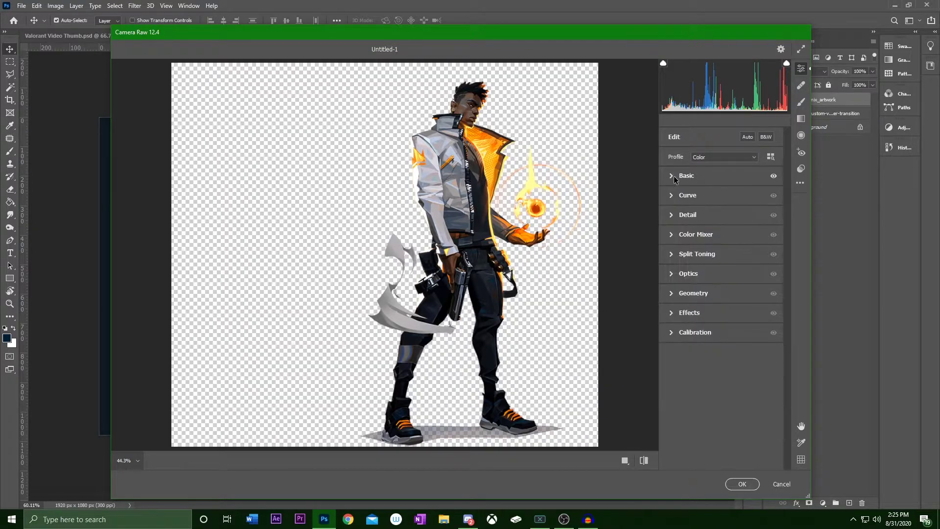
pyautogui.click(668, 216)
pyautogui.moveTo(671, 238); pyautogui.dragTo(691, 258)
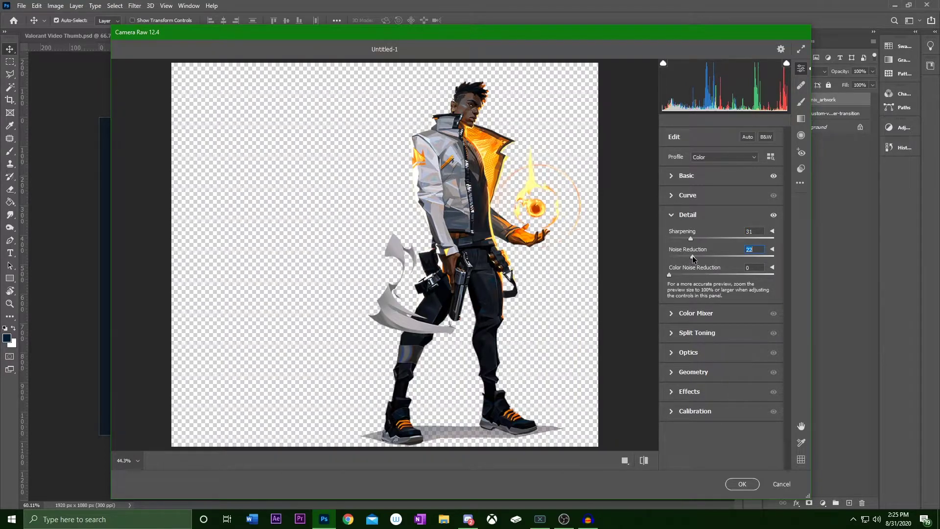
pyautogui.click(671, 216)
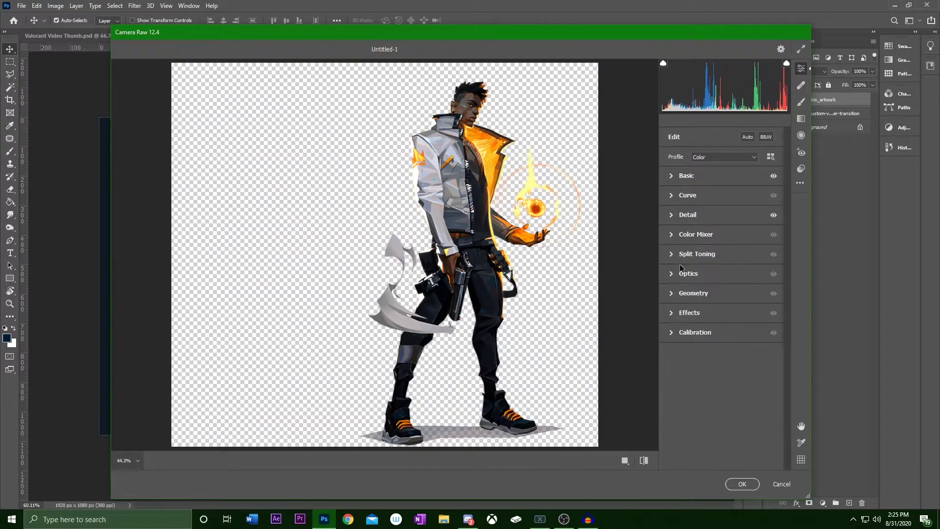
# Step: Apply the Camera Raw adjustments to the Phoenix artwork
pyautogui.click(742, 483)
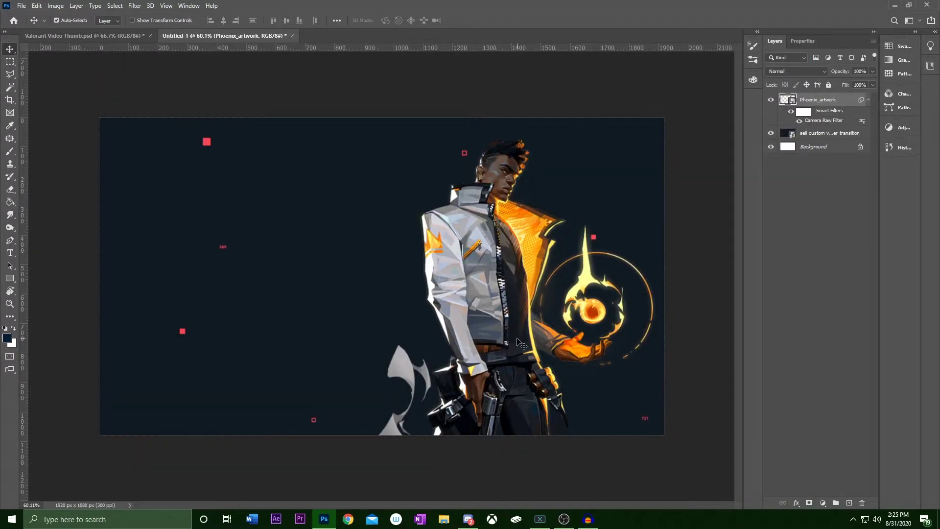
pyautogui.scroll(-4, 504, 319)
pyautogui.scroll(3, 512, 289)
pyautogui.scroll(1, 511, 282)
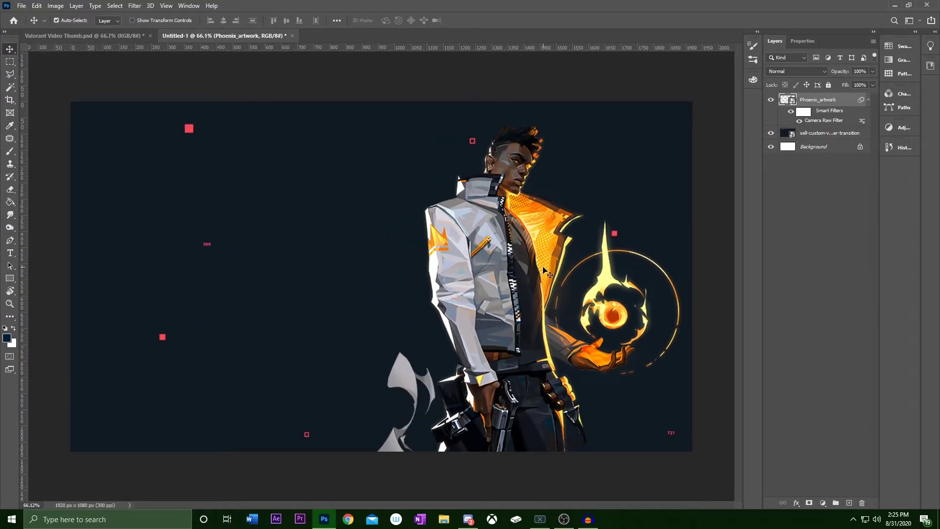
pyautogui.scroll(1, 507, 232)
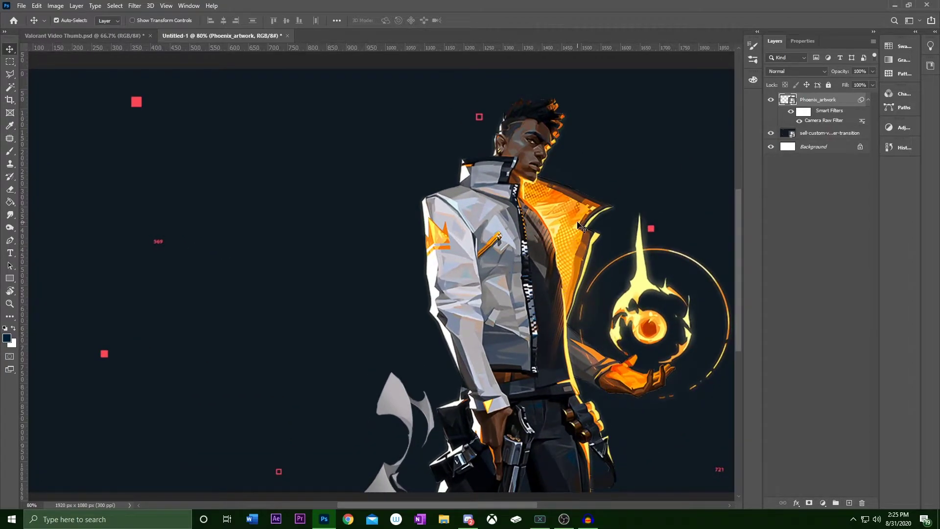
# Step: Add a Drop Shadow to Phoenix_artwork with 12 px distance and adjusted opacity and size
pyautogui.doubleClick(843, 101)
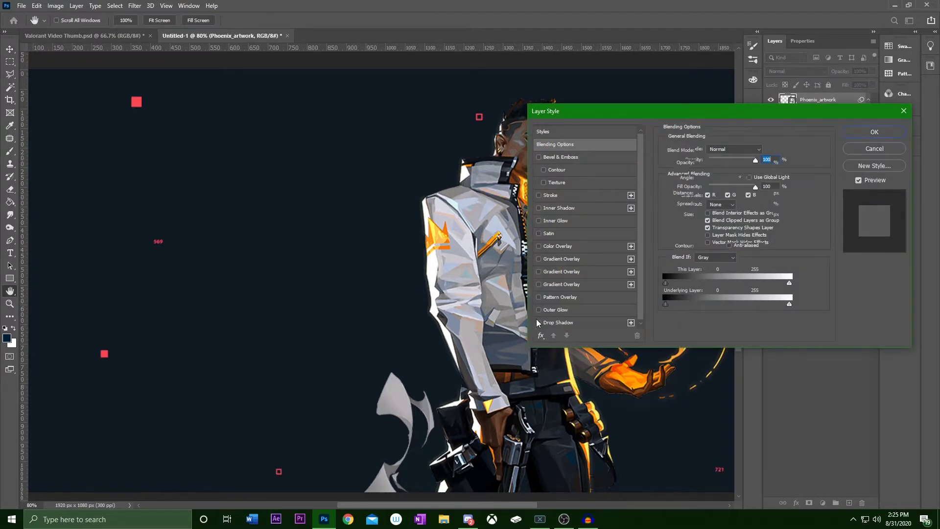
pyautogui.click(538, 322)
pyautogui.moveTo(678, 117); pyautogui.dragTo(282, 200)
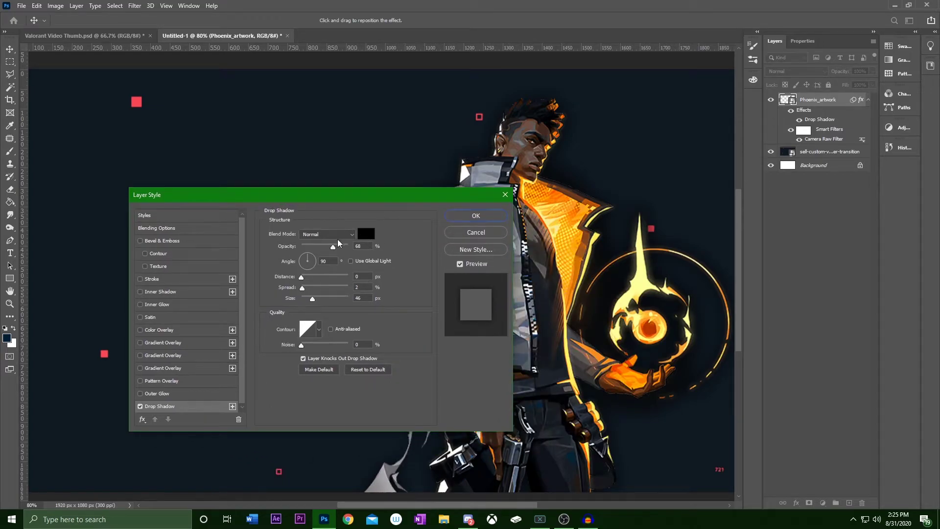
pyautogui.moveTo(335, 249)
pyautogui.mouseDown()
pyautogui.moveTo(319, 248)
pyautogui.moveTo(341, 247)
pyautogui.mouseUp()
pyautogui.moveTo(312, 300); pyautogui.dragTo(310, 300)
pyautogui.moveTo(304, 280); pyautogui.dragTo(305, 302)
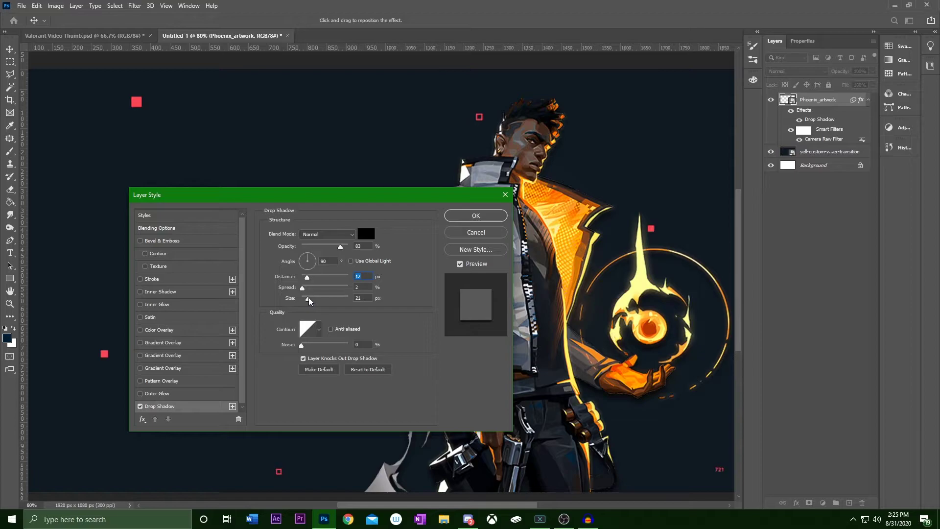
pyautogui.moveTo(309, 301); pyautogui.dragTo(310, 300)
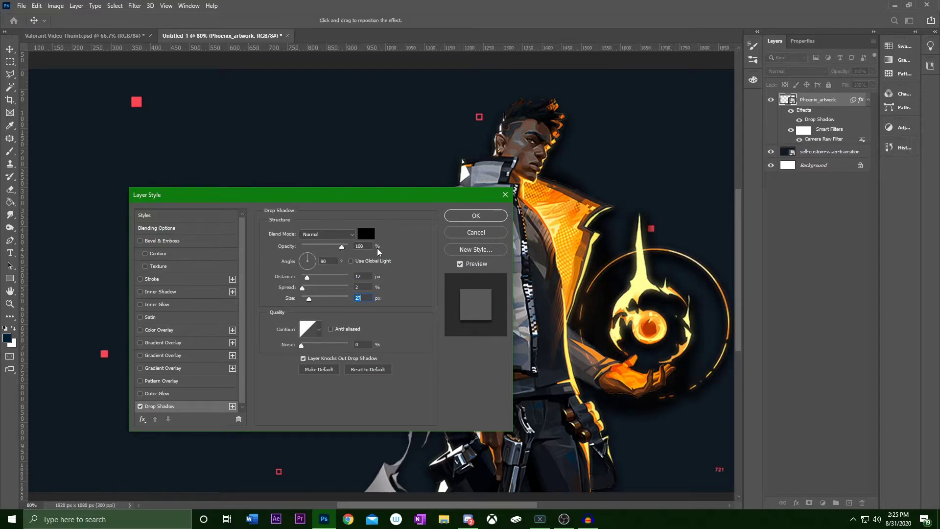
pyautogui.click(356, 297)
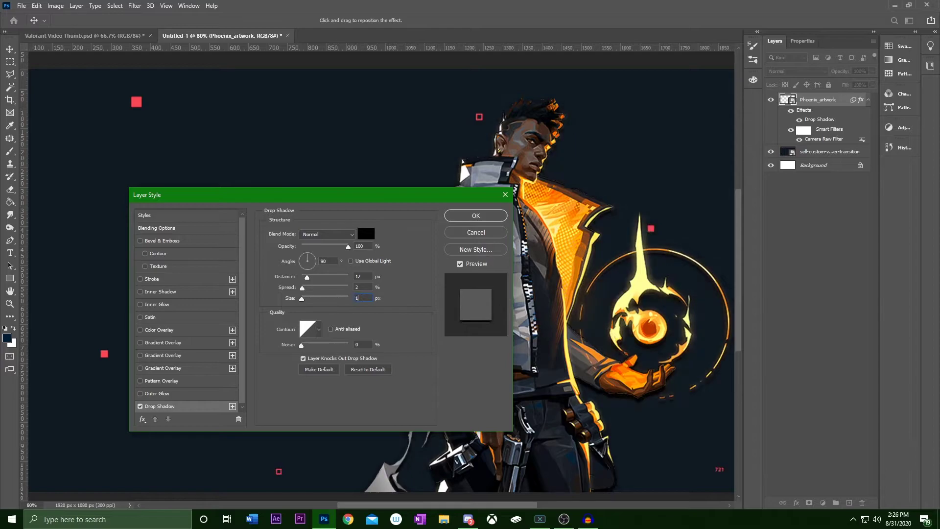
pyautogui.press('Return')
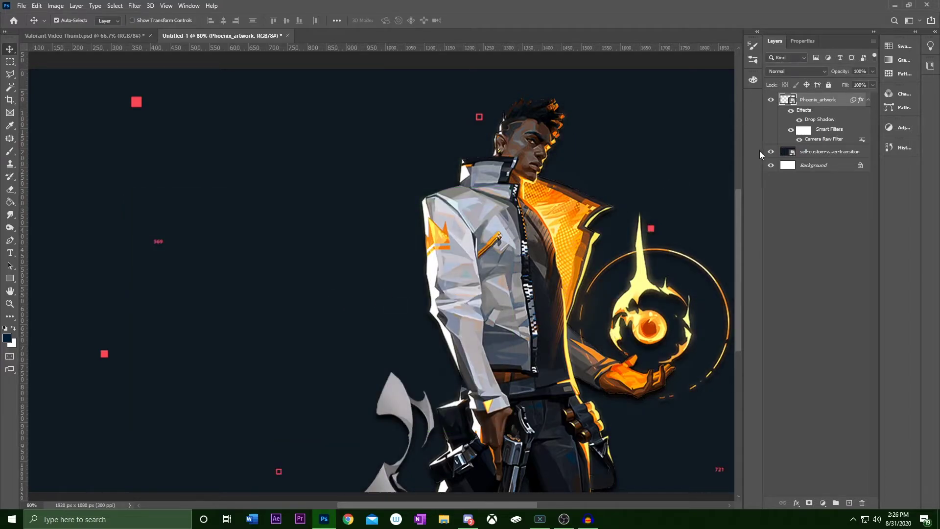
# Step: Duplicate the Phoenix_artwork layer, keeping the copy in its original position
pyautogui.scroll(-4, 551, 241)
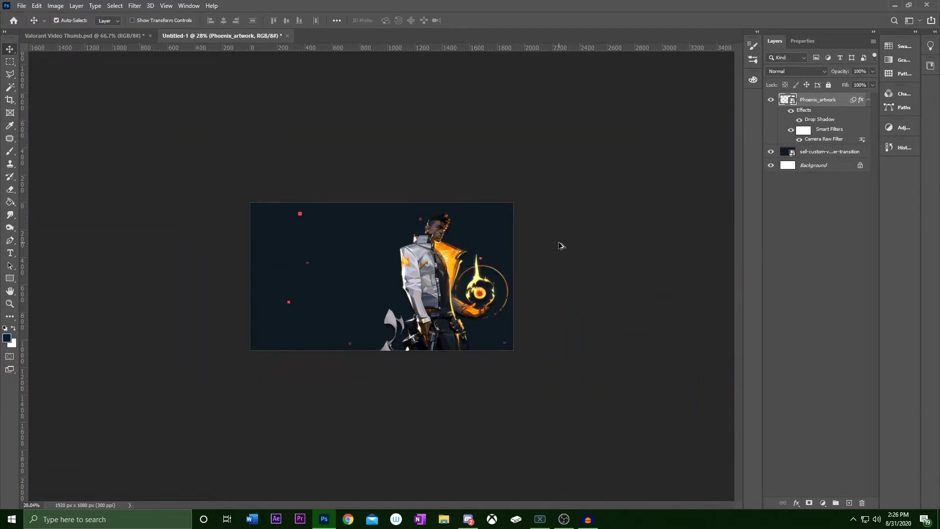
pyautogui.scroll(3, 560, 245)
pyautogui.scroll(2, 611, 303)
pyautogui.scroll(-4, 643, 393)
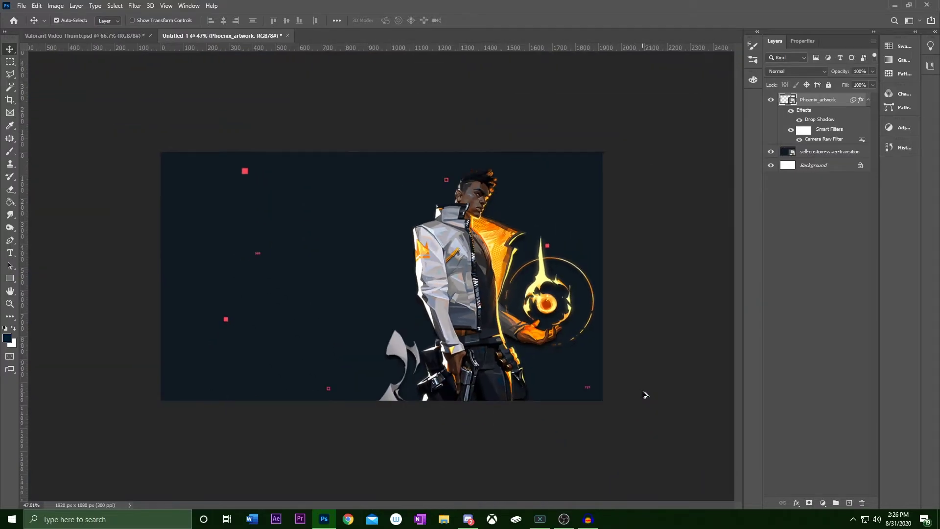
pyautogui.scroll(5, 653, 327)
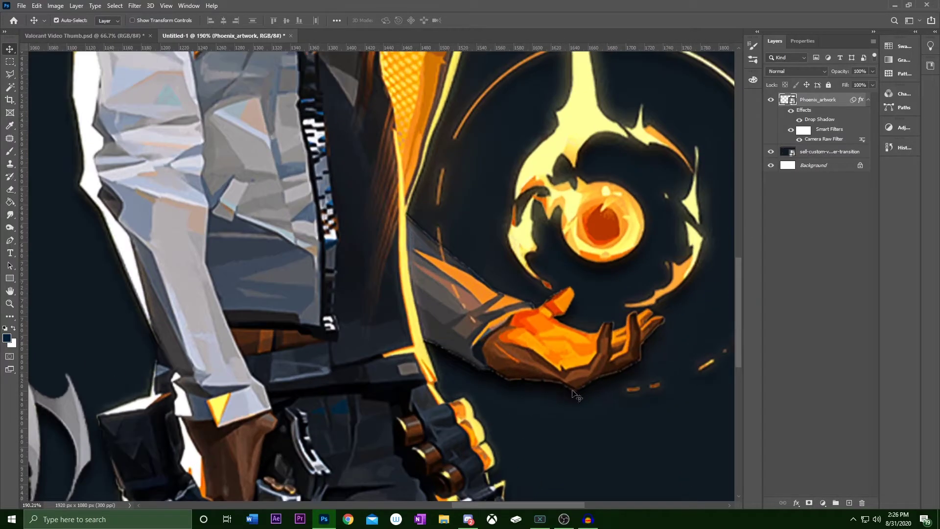
pyautogui.scroll(-8, 506, 376)
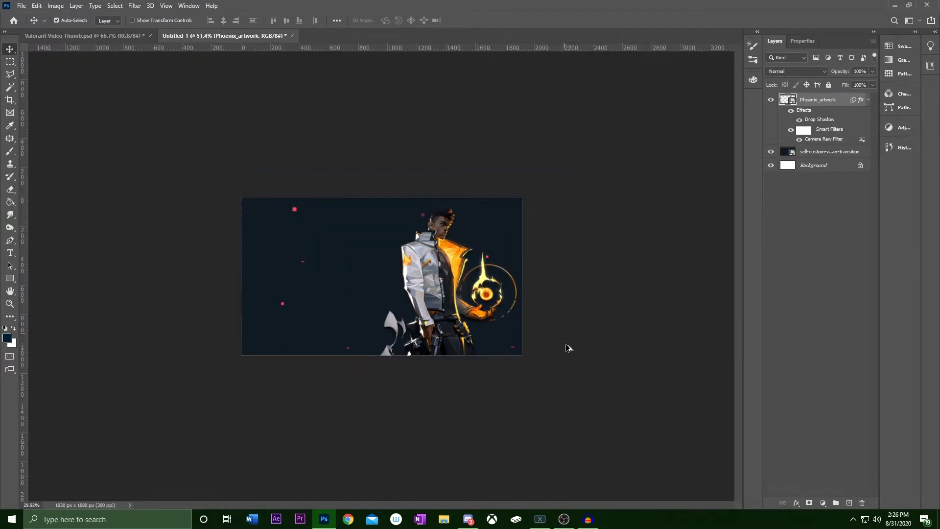
pyautogui.scroll(2, 522, 216)
pyautogui.scroll(-5, 499, 246)
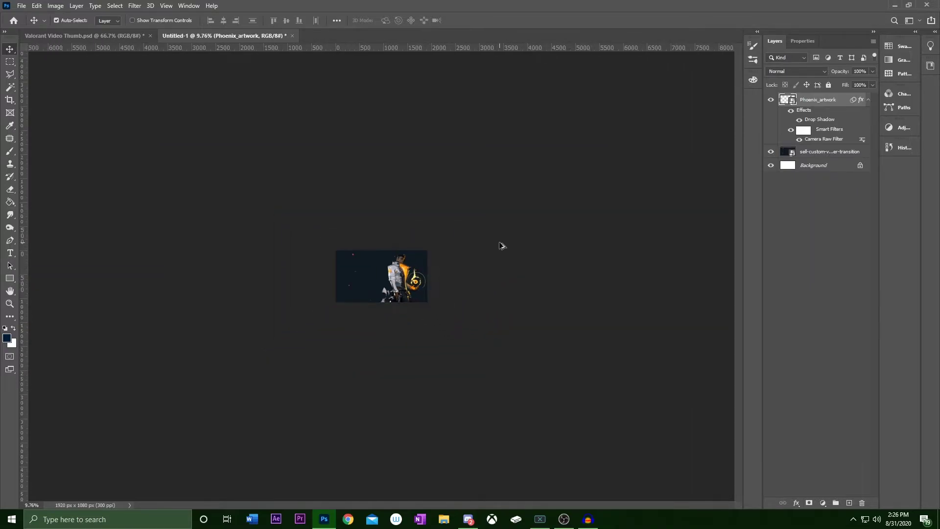
pyautogui.scroll(2, 524, 258)
pyautogui.scroll(3, 526, 258)
pyautogui.scroll(-1, 602, 272)
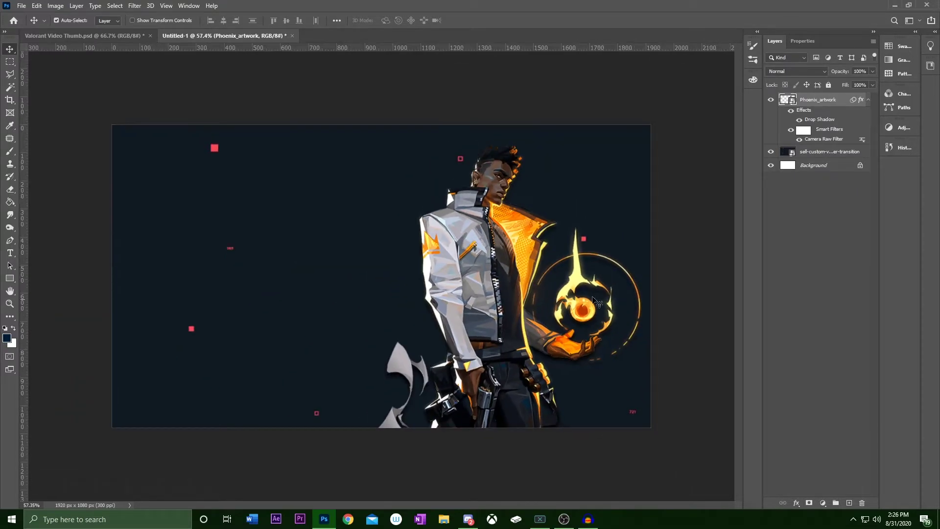
pyautogui.hotkey('ctrl', 'j')
pyautogui.scroll(1, 385, 280)
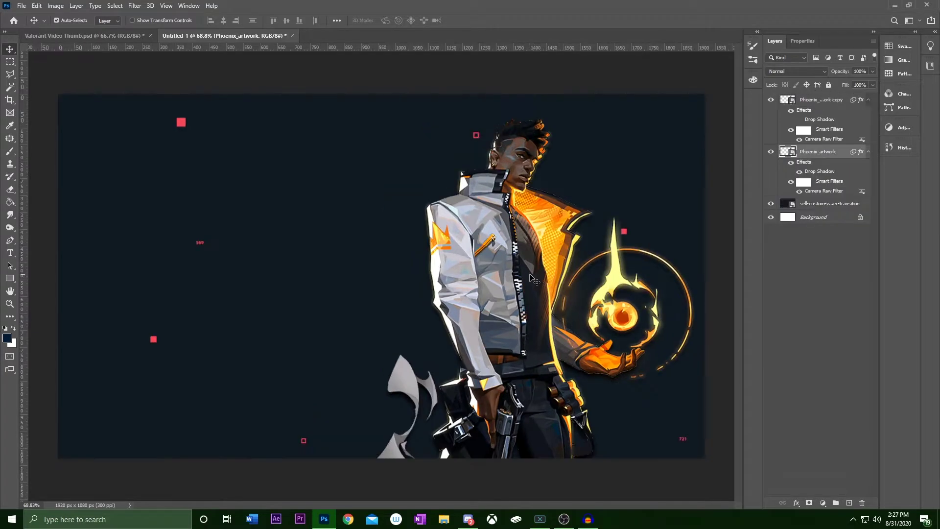
pyautogui.moveTo(530, 283); pyautogui.dragTo(448, 285)
pyautogui.hotkey('ctrl', 'z')
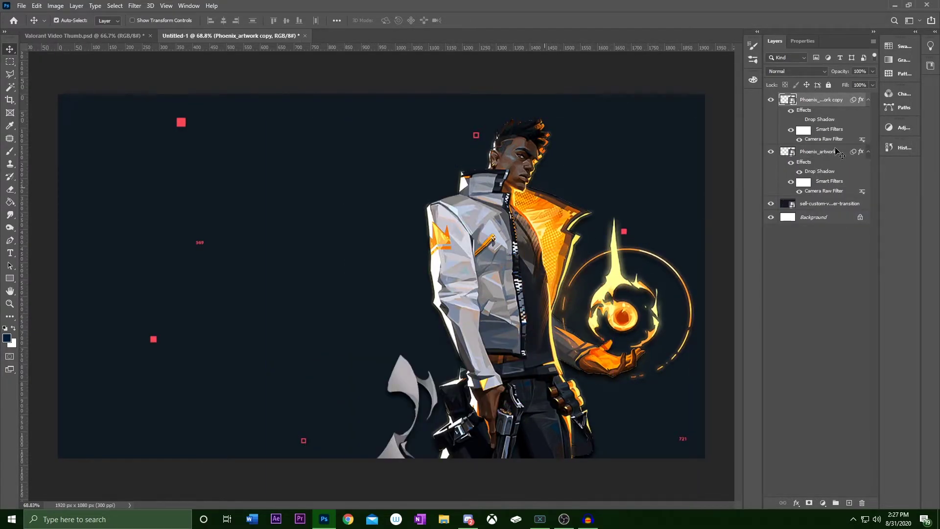
# Step: On a new layer above the original artwork, paint a pale-yellow glow sampled from the jacket
pyautogui.click(841, 171)
pyautogui.click(848, 503)
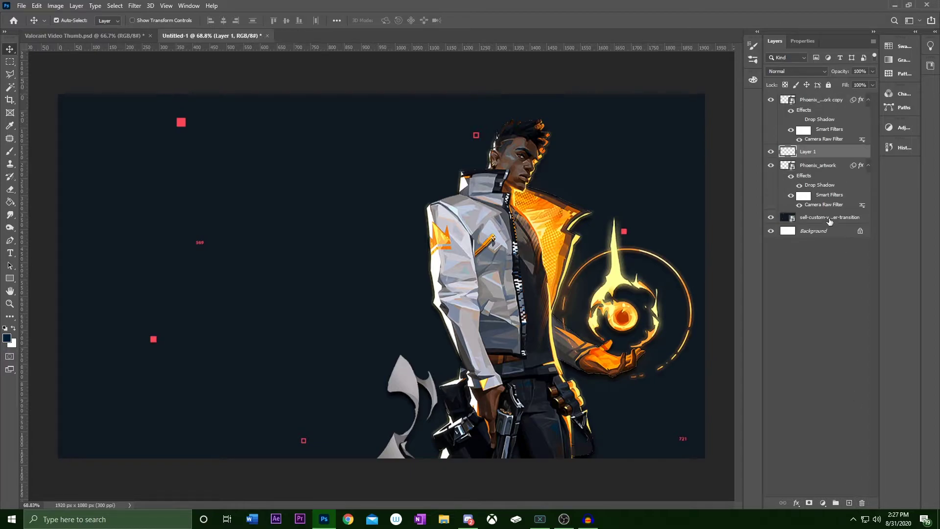
pyautogui.press('b')
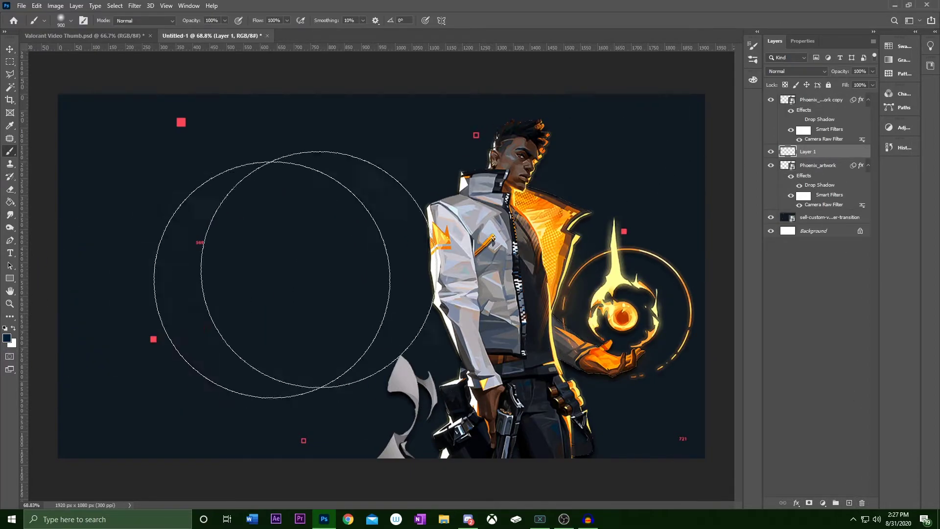
pyautogui.keyDown('alt'); pyautogui.click(539, 221); pyautogui.keyUp('alt')
pyautogui.press('[')
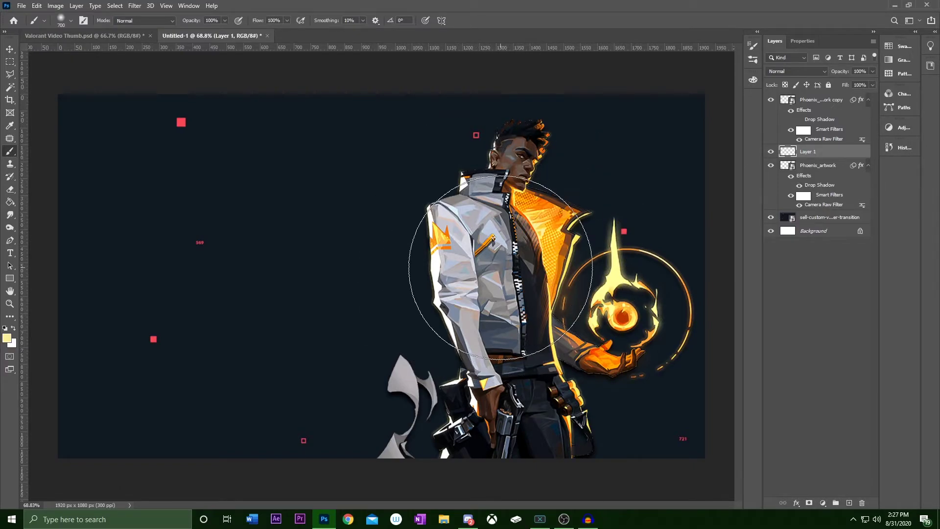
pyautogui.click(490, 267)
pyautogui.press('[')
pyautogui.scroll(-3, 639, 194)
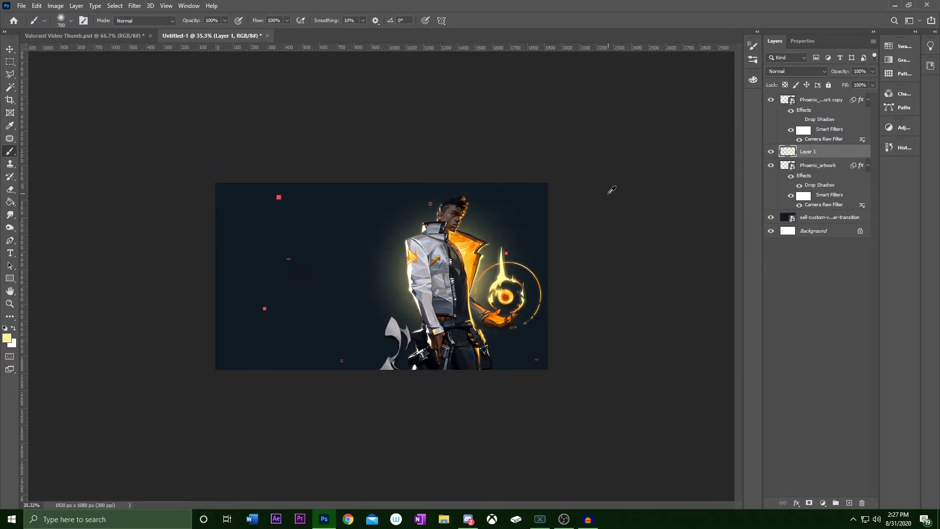
pyautogui.scroll(3, 608, 191)
pyautogui.scroll(-2, 602, 194)
pyautogui.press('[')
pyautogui.press('[')
pyautogui.press('[')
pyautogui.press('[')
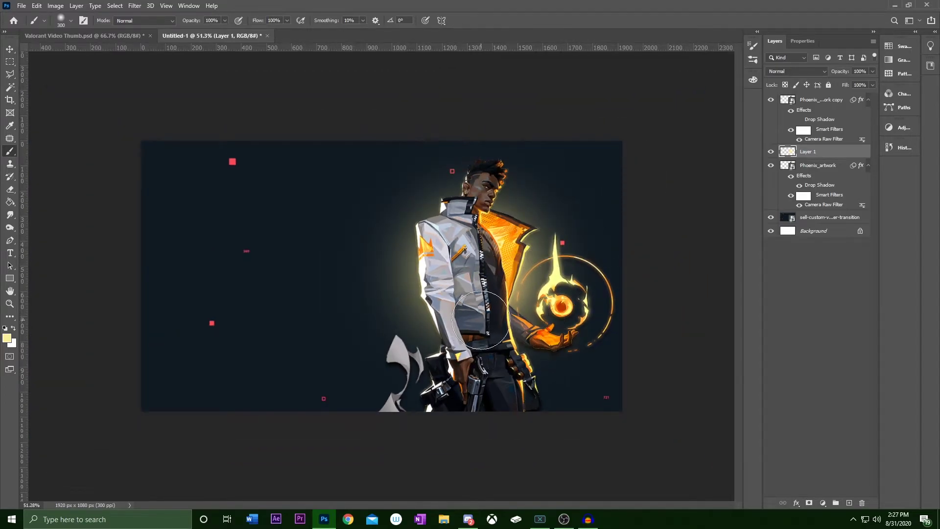
pyautogui.press('[')
pyautogui.press('[')
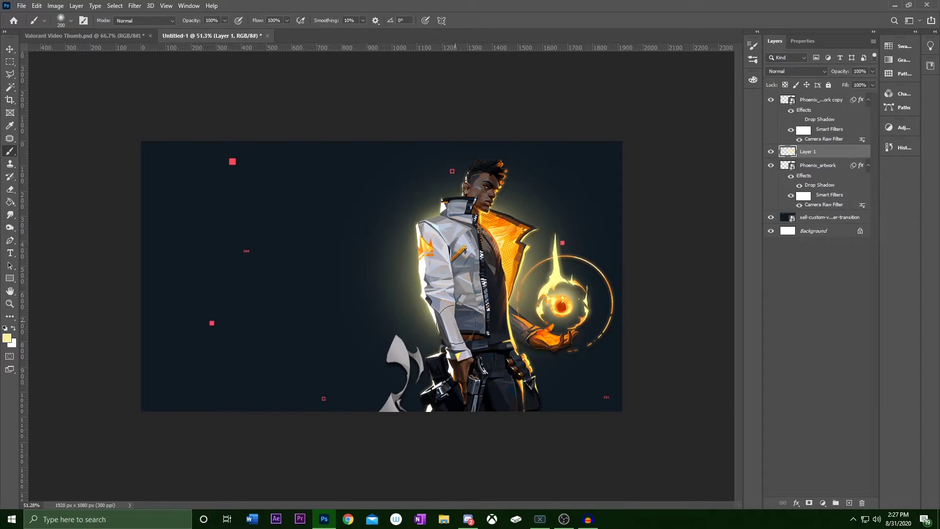
pyautogui.keyDown('alt'); pyautogui.scroll(-3, 521, 153); pyautogui.keyUp('alt')
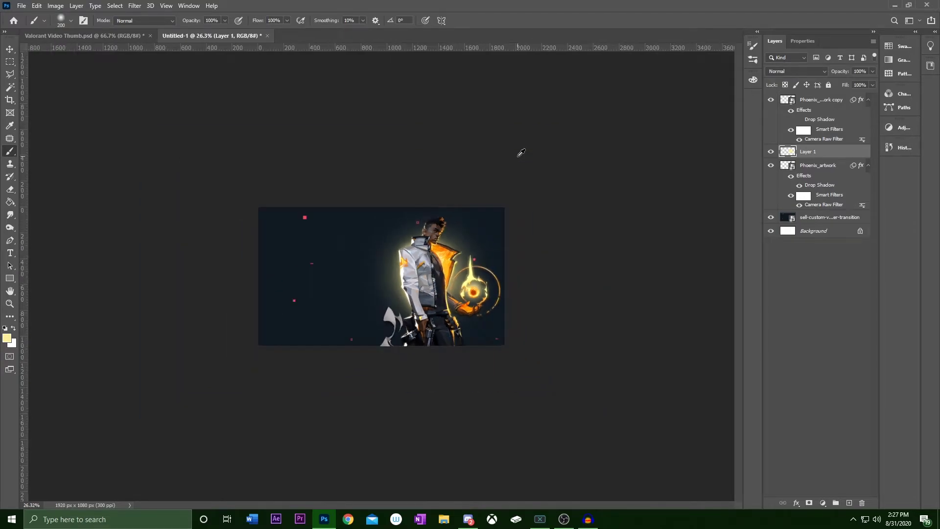
pyautogui.keyDown('alt'); pyautogui.scroll(3, 382, 274); pyautogui.keyUp('alt')
# Step: Keep the glow layer at Normal blending and 100% opacity
pyautogui.press('v')
pyautogui.click(797, 71)
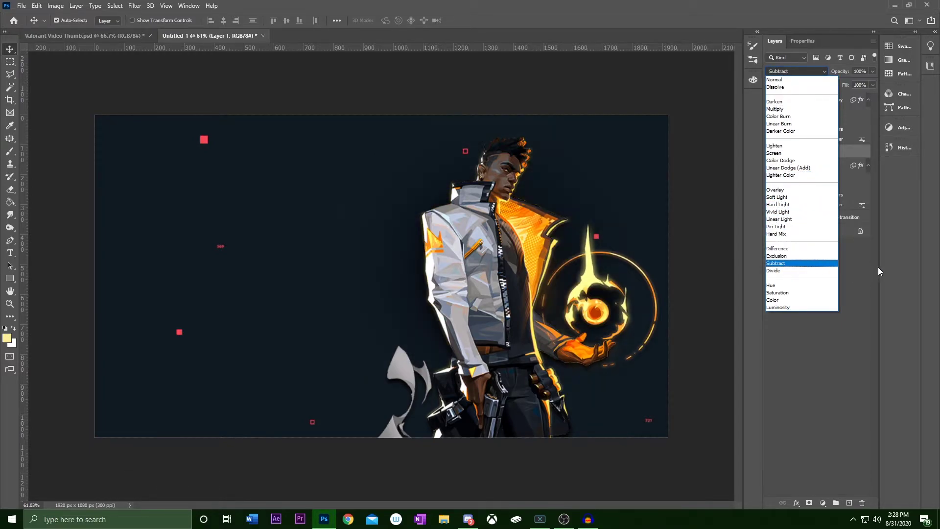
pyautogui.click(774, 79)
pyautogui.moveTo(846, 76)
pyautogui.mouseDown()
pyautogui.moveTo(810, 85)
pyautogui.moveTo(847, 76)
pyautogui.mouseUp()
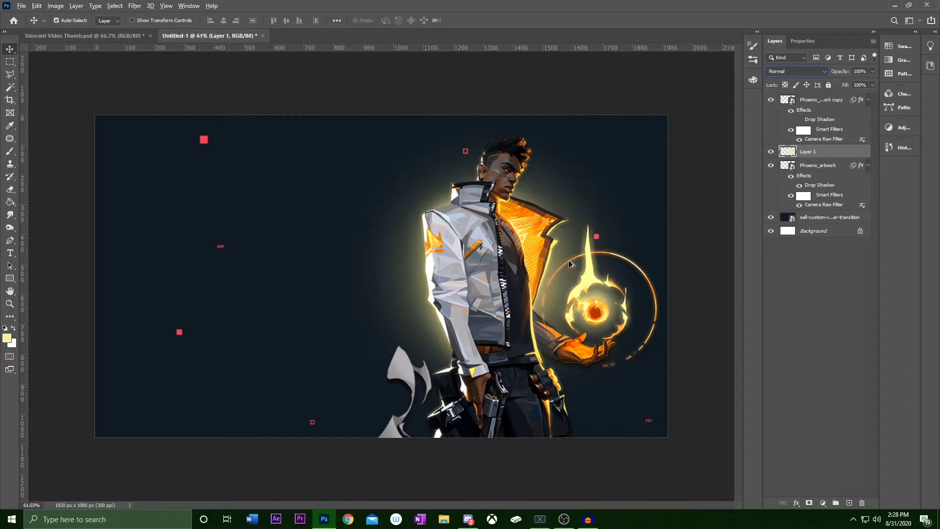
# Step: Choose the Pen Tool and set the foreground colour to black
pyautogui.click(716, 260)
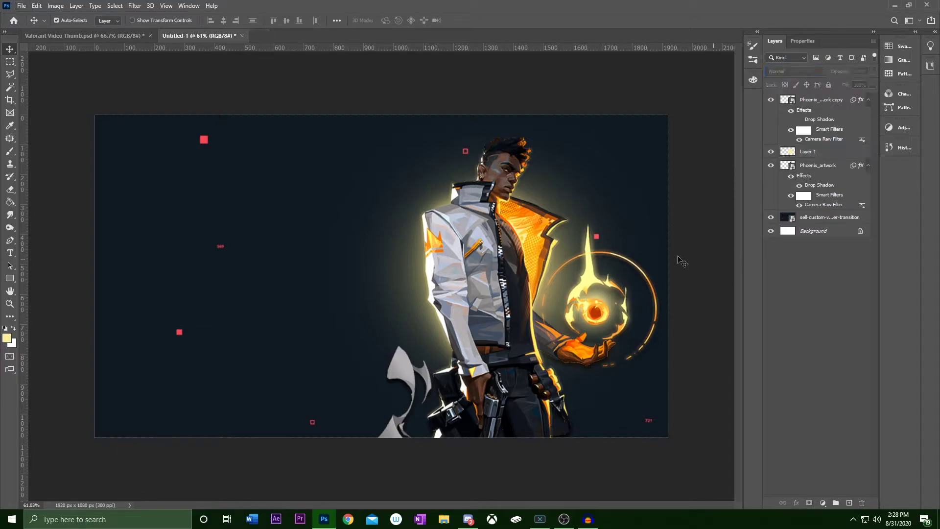
pyautogui.scroll(-6, 665, 265)
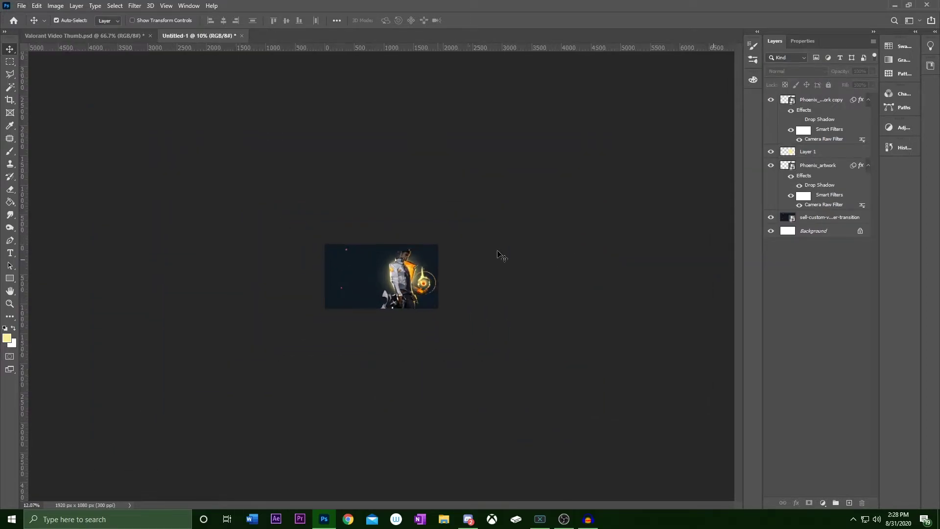
pyautogui.scroll(6, 498, 250)
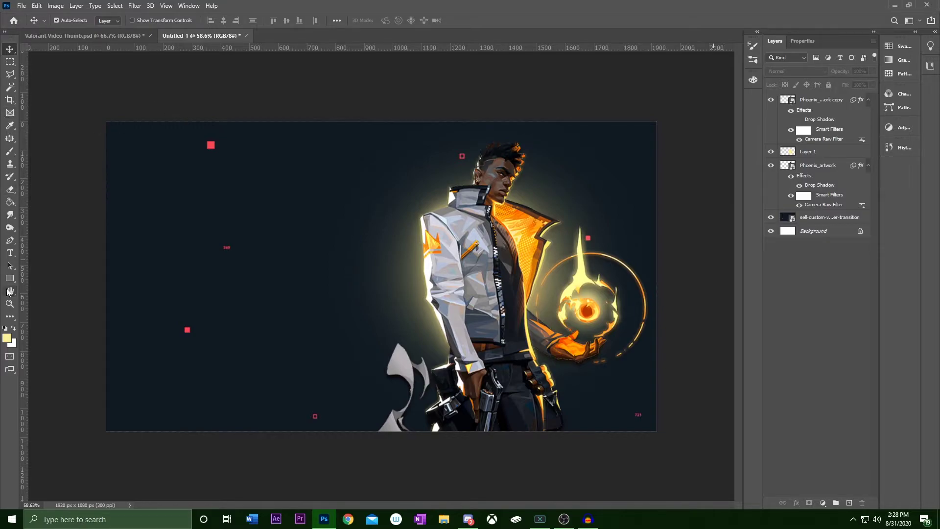
pyautogui.click(10, 240)
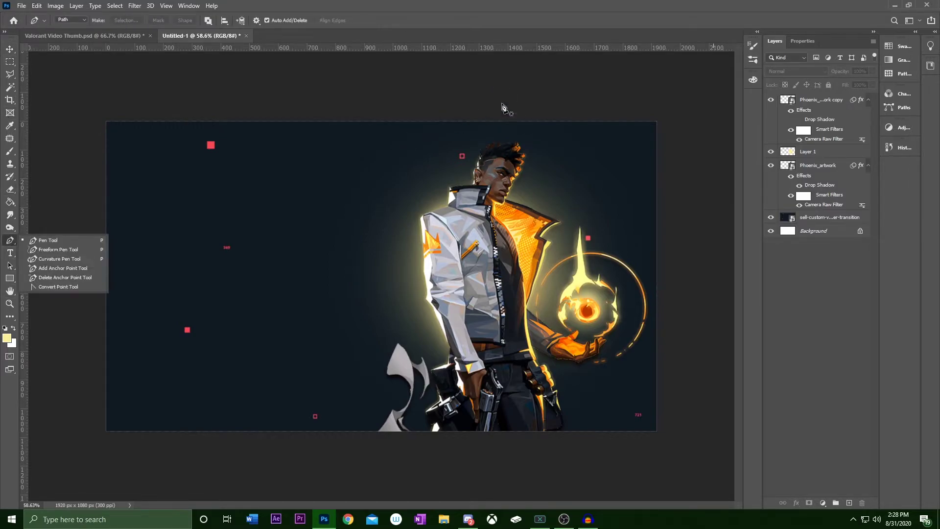
pyautogui.click(7, 338)
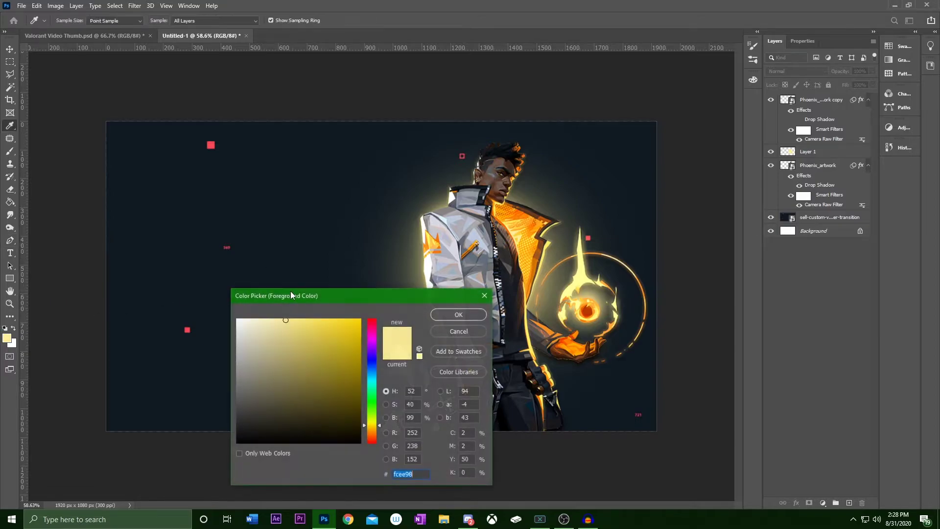
pyautogui.click(455, 318)
pyautogui.hotkey('ctrl', '0')
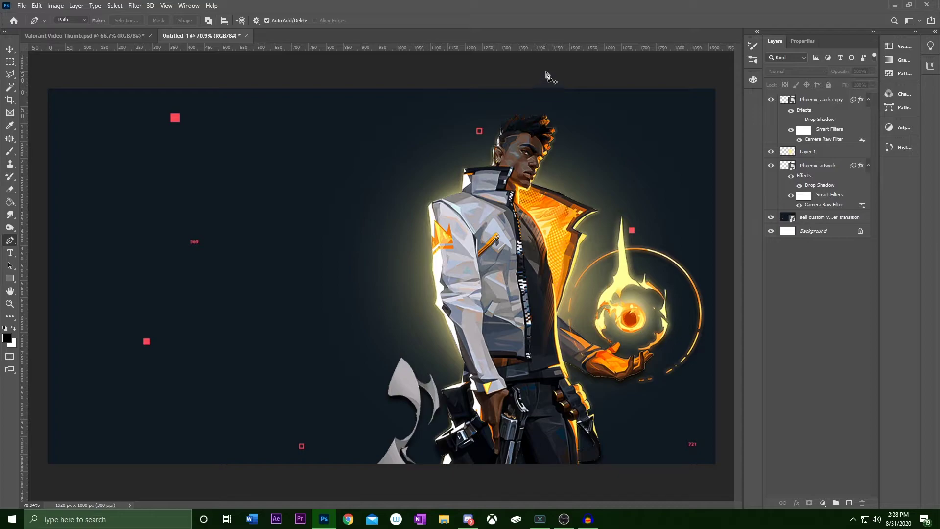
# Step: Draw a closed four-corner black shape on the right and move Shape 1 below the Phoenix layers
pyautogui.click(547, 76)
pyautogui.scroll(-3, 481, 257)
pyautogui.click(450, 280)
pyautogui.click(441, 455)
pyautogui.click(670, 446)
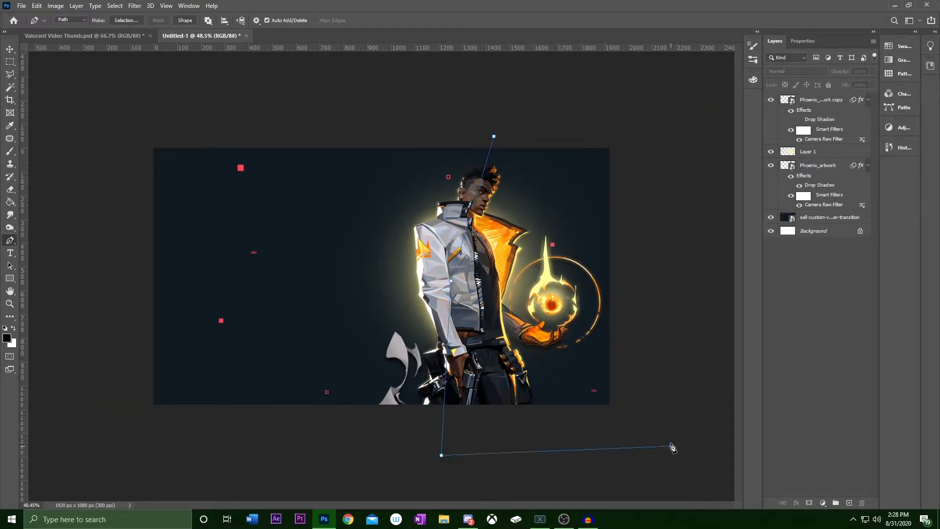
pyautogui.click(655, 111)
pyautogui.click(494, 137)
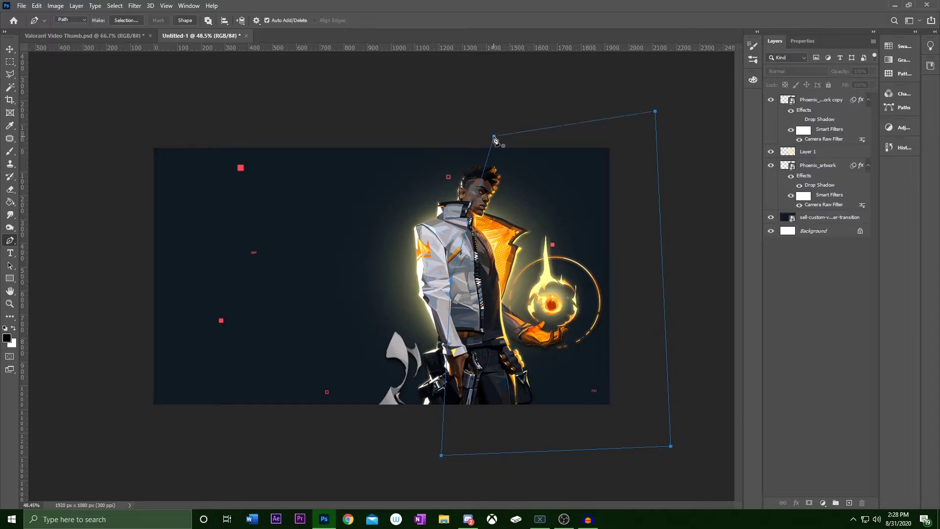
pyautogui.click(185, 20)
pyautogui.press('v')
pyautogui.hotkey('ctrl', '0')
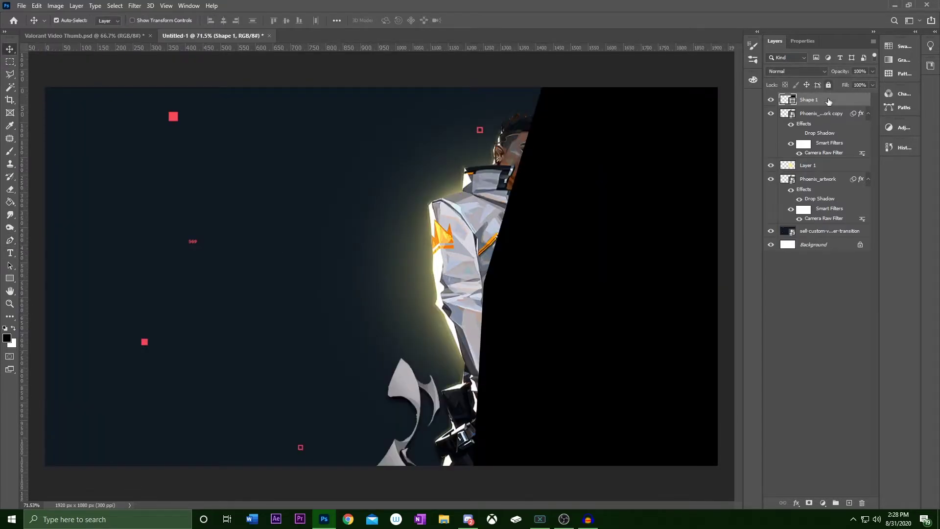
pyautogui.moveTo(828, 101); pyautogui.dragTo(815, 220)
# Step: Add a Gradient Overlay to Shape 1 and reduce its Scale to 66%
pyautogui.scroll(-3, 381, 276)
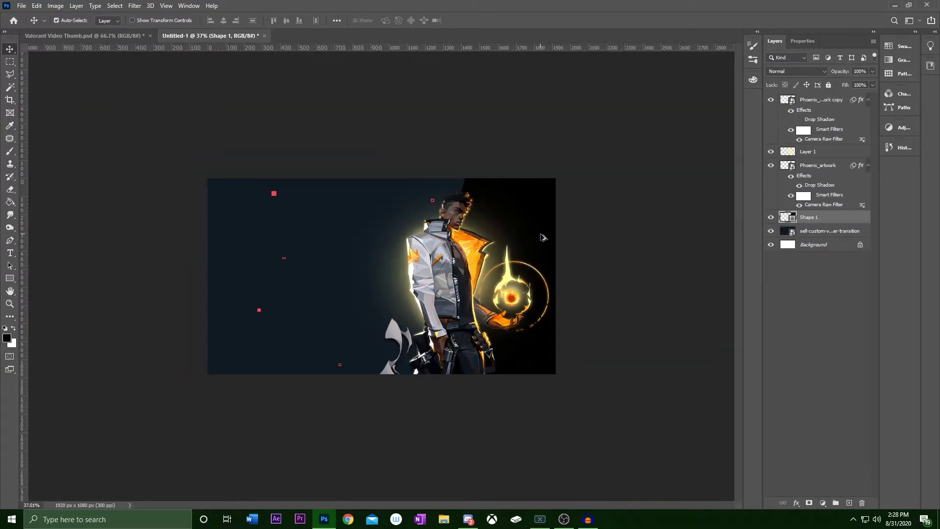
pyautogui.scroll(2, 381, 276)
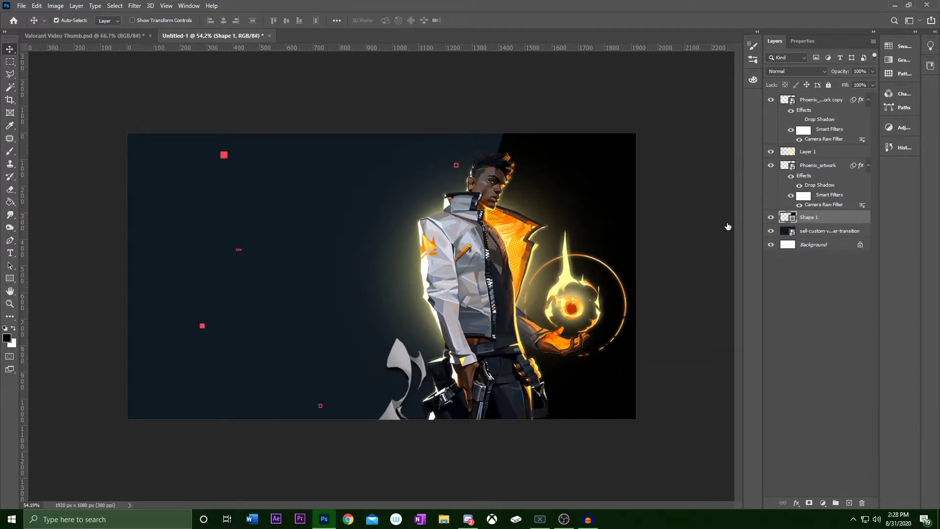
pyautogui.click(479, 342)
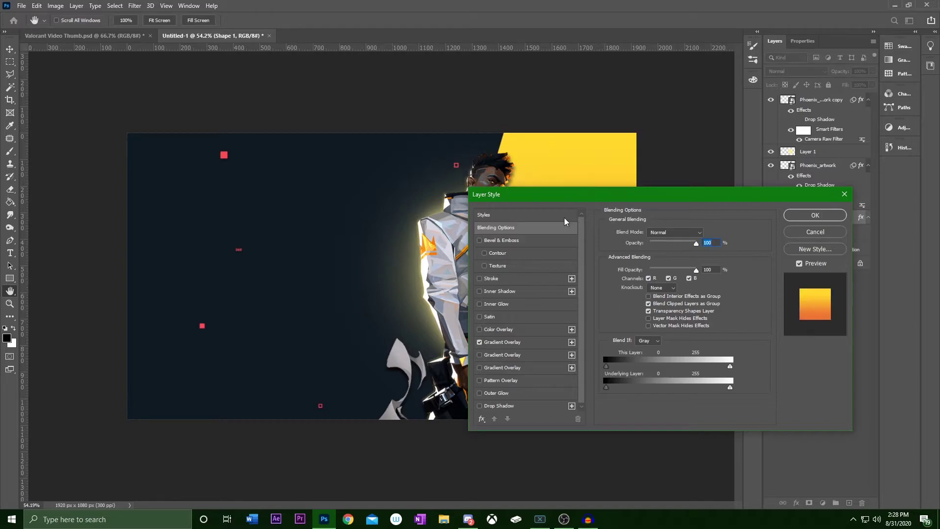
pyautogui.moveTo(551, 192); pyautogui.dragTo(722, 146)
pyautogui.click(683, 295)
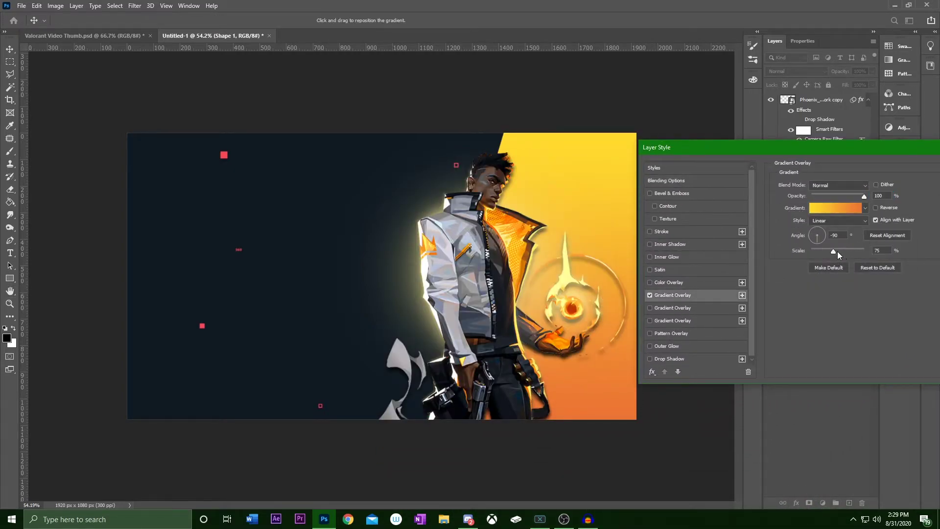
pyautogui.moveTo(836, 250)
pyautogui.mouseDown()
pyautogui.moveTo(845, 248)
pyautogui.moveTo(819, 249)
pyautogui.moveTo(830, 252)
pyautogui.mouseUp()
pyautogui.moveTo(785, 152); pyautogui.dragTo(773, 220)
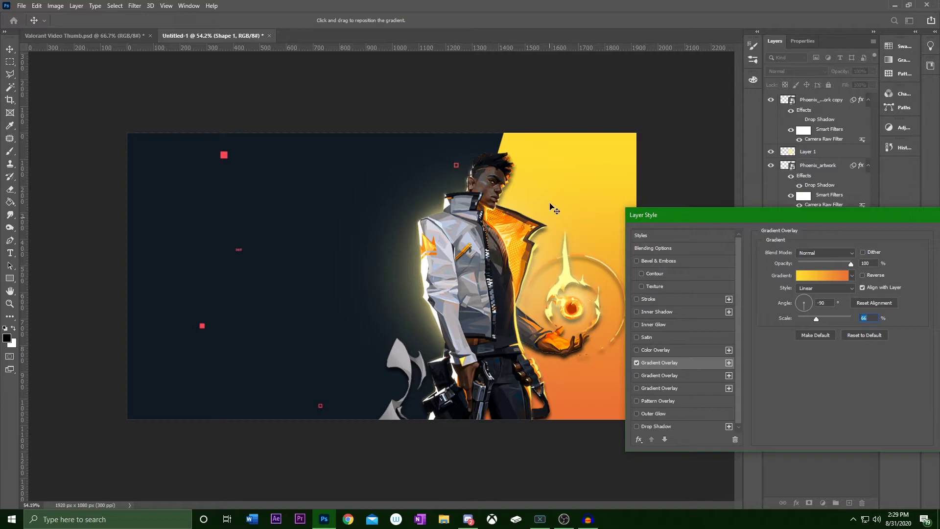
# Step: In the Gradient Editor, recolour the end stop to a deeper orange sampled from the image
pyautogui.click(814, 274)
pyautogui.doubleClick(648, 350)
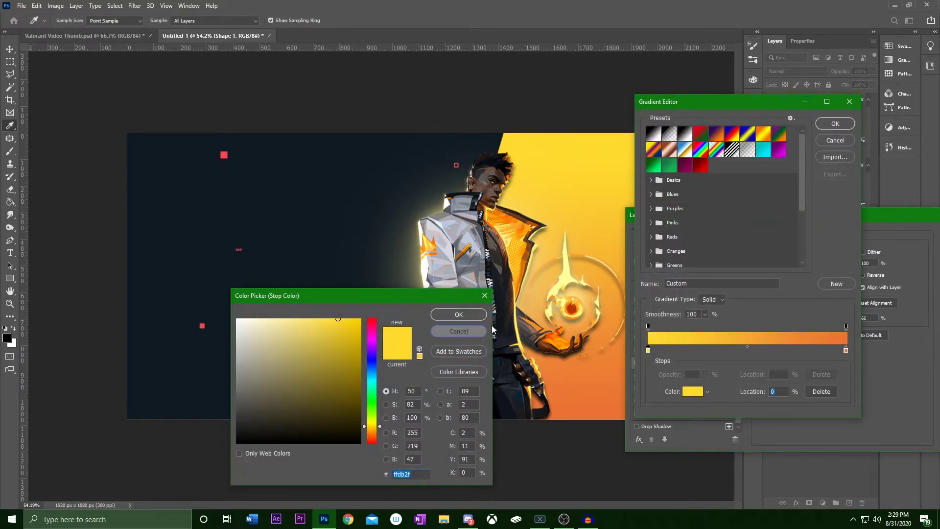
pyautogui.click(484, 295)
pyautogui.doubleClick(845, 350)
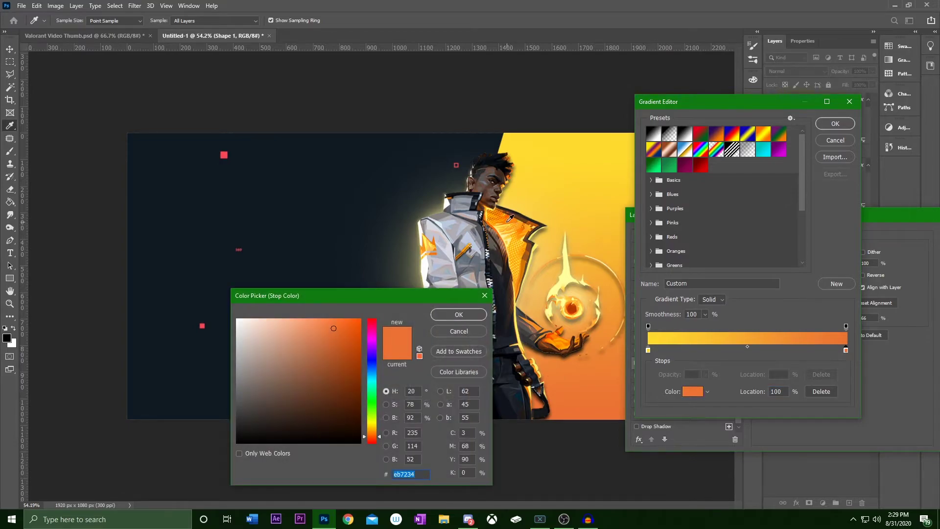
pyautogui.click(507, 220)
pyautogui.click(508, 217)
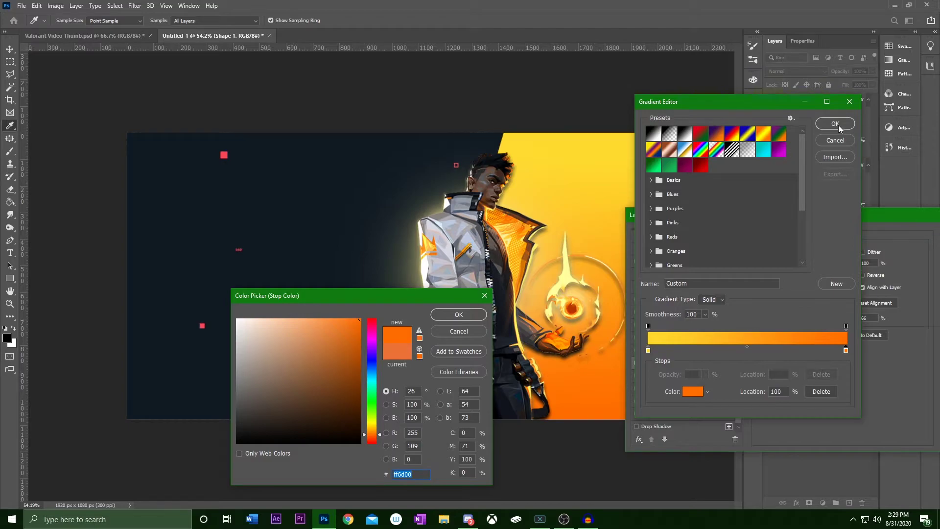
pyautogui.click(459, 314)
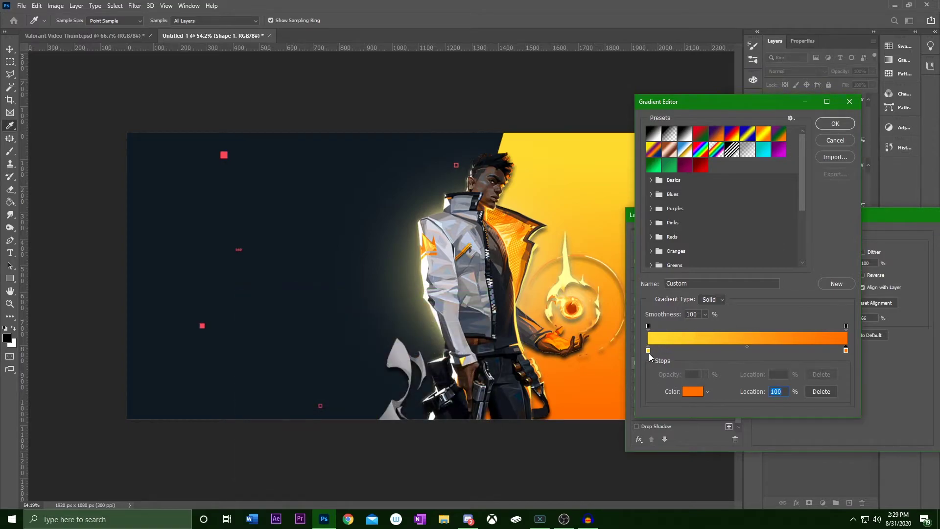
# Step: Recolour the start stop to a more saturated yellow and apply the gradient overlay
pyautogui.doubleClick(648, 350)
pyautogui.moveTo(348, 318); pyautogui.dragTo(353, 314)
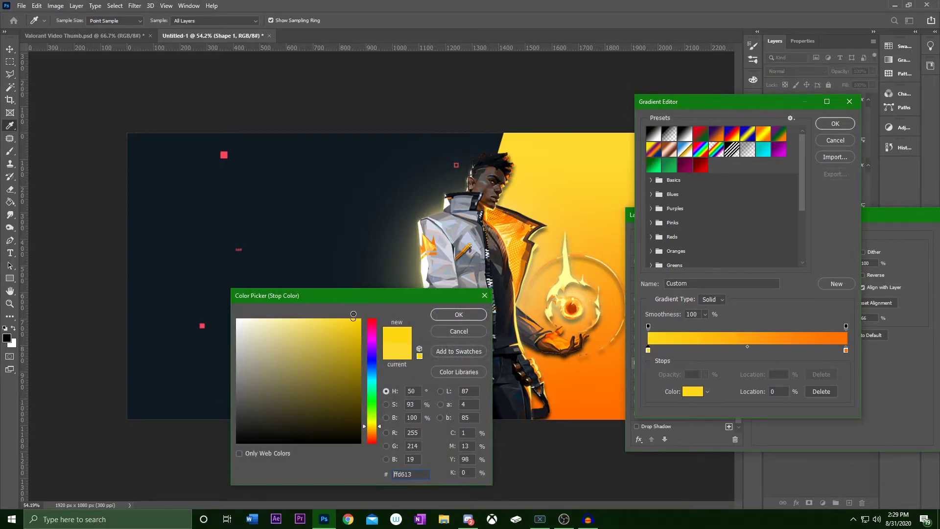
pyautogui.click(500, 226)
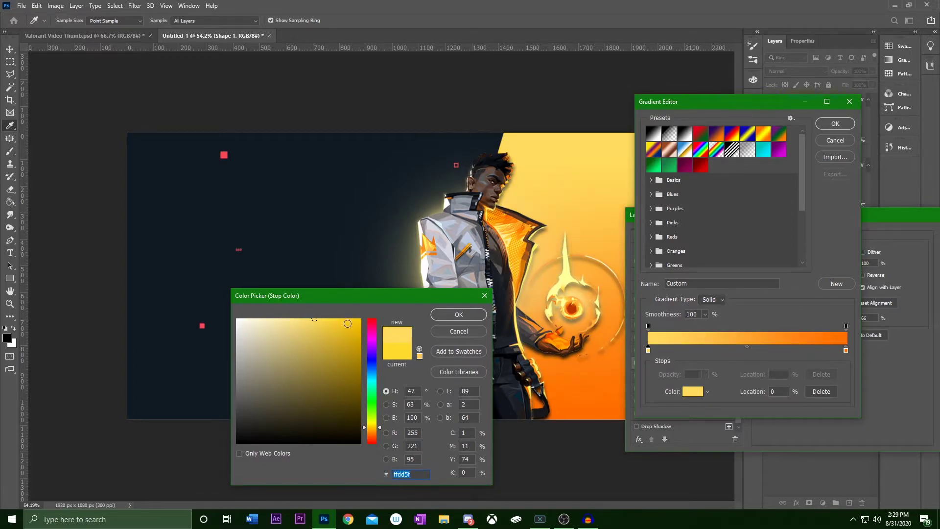
pyautogui.click(474, 333)
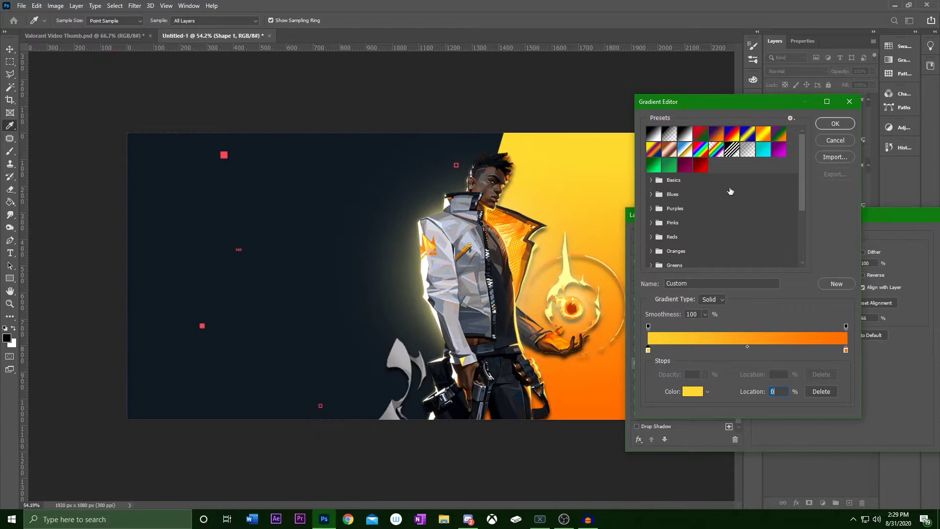
pyautogui.click(829, 126)
pyautogui.moveTo(841, 219); pyautogui.dragTo(357, 212)
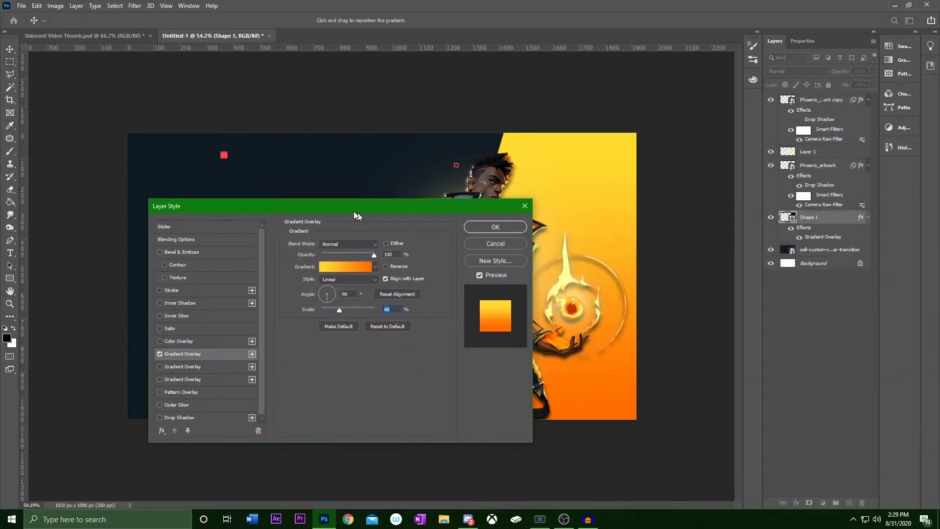
pyautogui.click(488, 224)
pyautogui.scroll(-2, 536, 213)
# Step: Duplicate the Phoenix artwork copy and move the duplicate just above Shape 1
pyautogui.scroll(3, 582, 246)
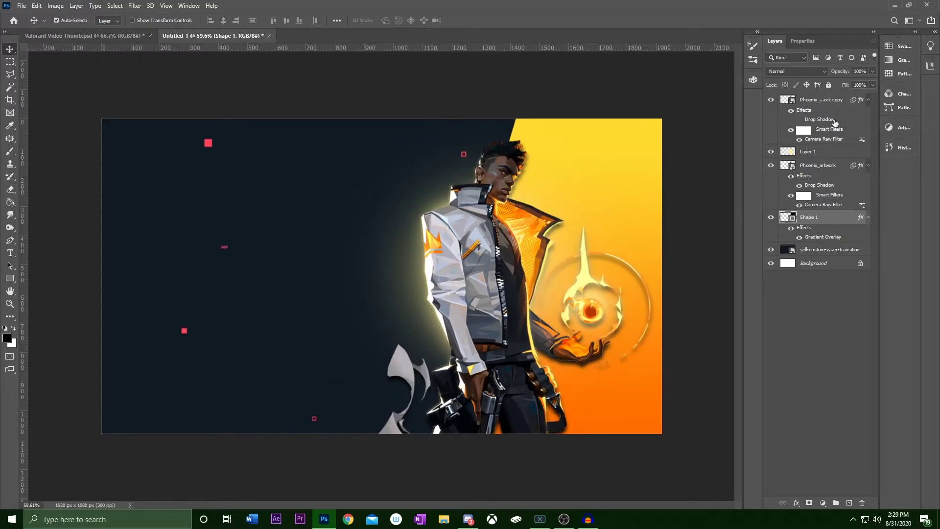
pyautogui.click(821, 101)
pyautogui.hotkey('ctrl', 'j')
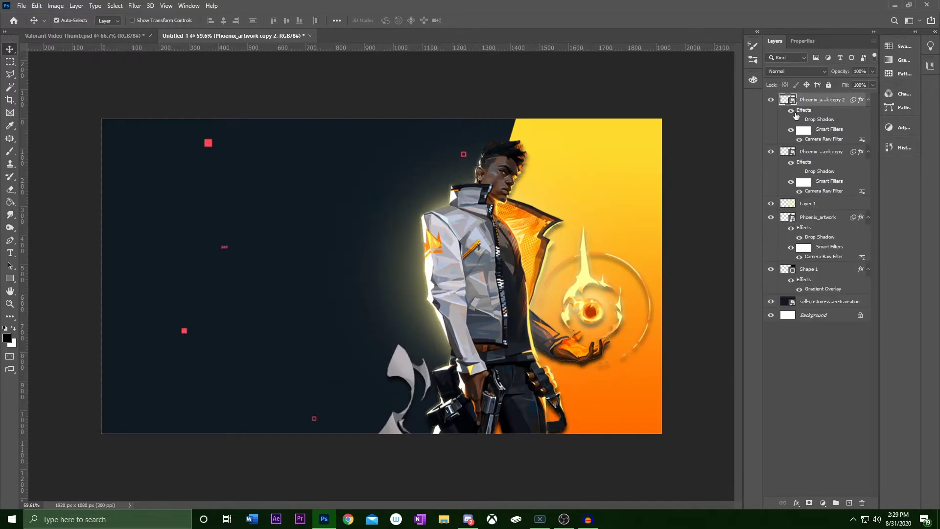
pyautogui.moveTo(826, 105); pyautogui.dragTo(815, 250)
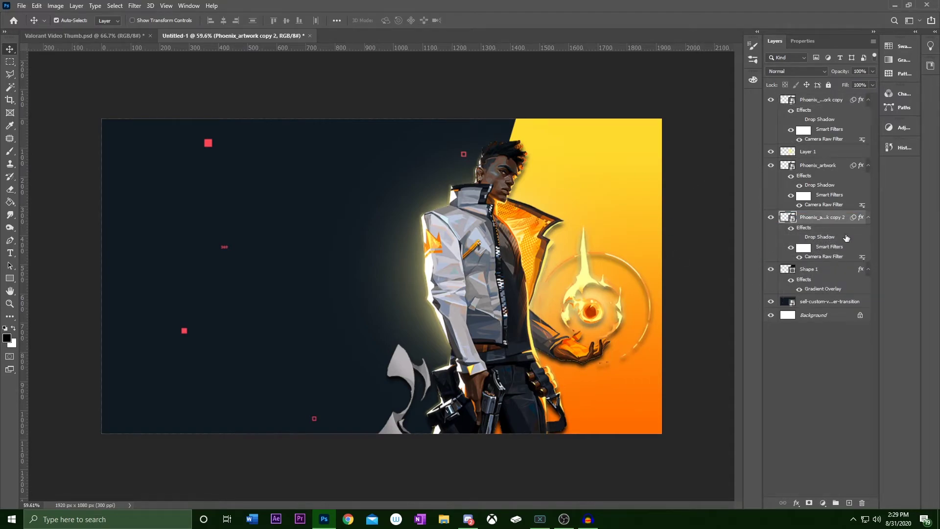
pyautogui.click(778, 270)
pyautogui.click(770, 271)
pyautogui.click(770, 271)
# Step: Enlarge and reposition the duplicate Phoenix to about 78% scale
pyautogui.click(808, 220)
pyautogui.hotkey('ctrl', 't')
pyautogui.click(477, 208)
pyautogui.scroll(-3, 544, 196)
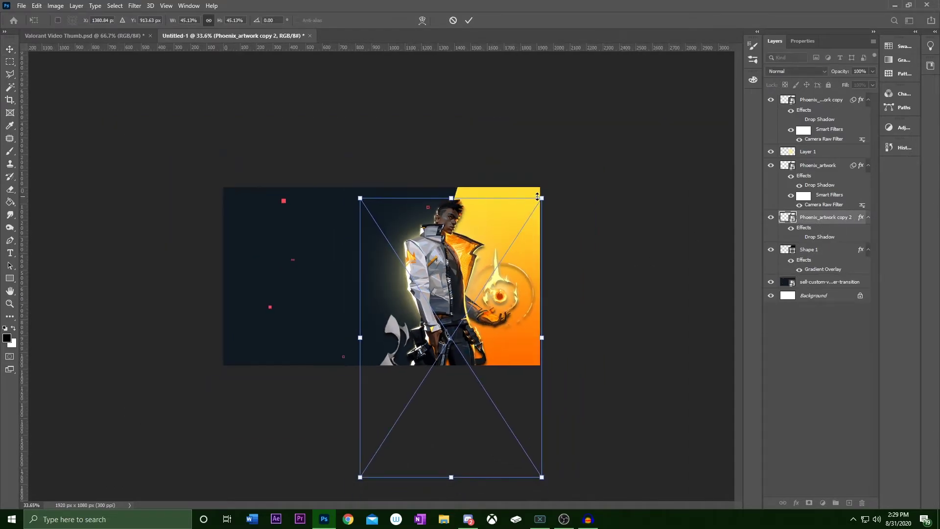
pyautogui.moveTo(542, 197); pyautogui.dragTo(563, 255)
pyautogui.moveTo(636, 186)
pyautogui.mouseDown()
pyautogui.moveTo(721, 141)
pyautogui.moveTo(610, 222)
pyautogui.moveTo(630, 186)
pyautogui.moveTo(611, 218)
pyautogui.moveTo(619, 227)
pyautogui.moveTo(636, 195)
pyautogui.mouseUp()
pyautogui.click(469, 20)
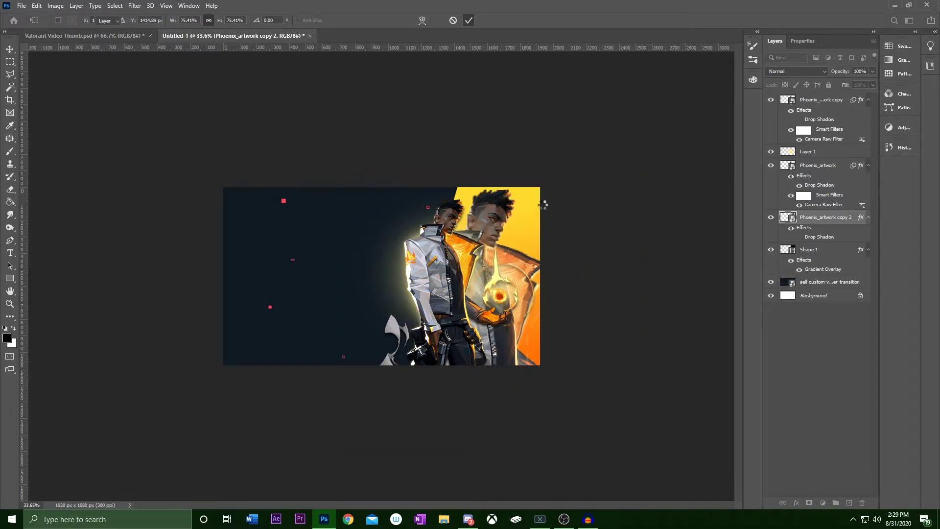
# Step: Set the duplicate's blend mode to Overlay at 72% opacity
pyautogui.scroll(3, 537, 211)
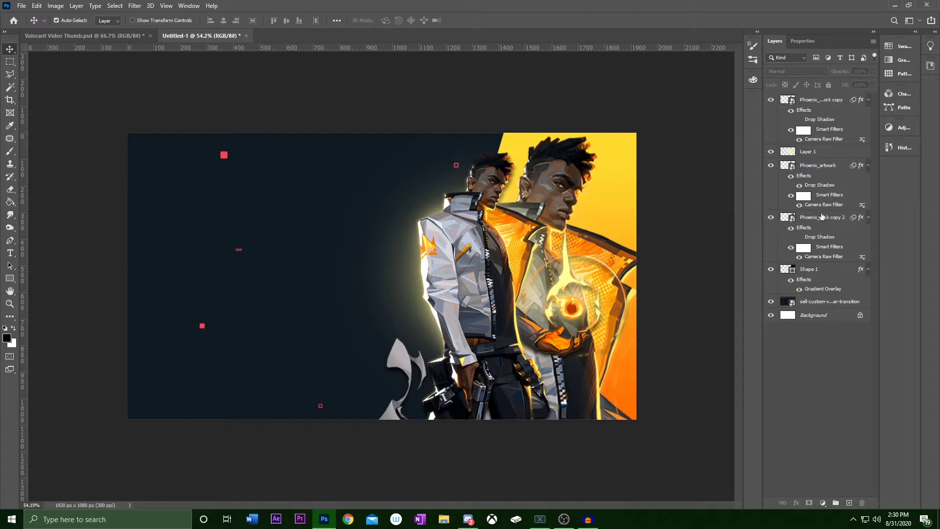
pyautogui.click(820, 220)
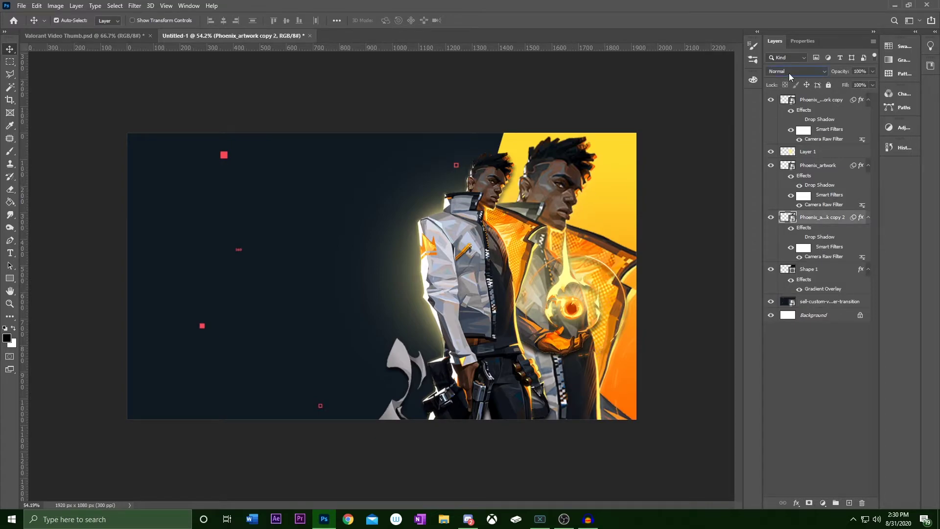
pyautogui.click(789, 71)
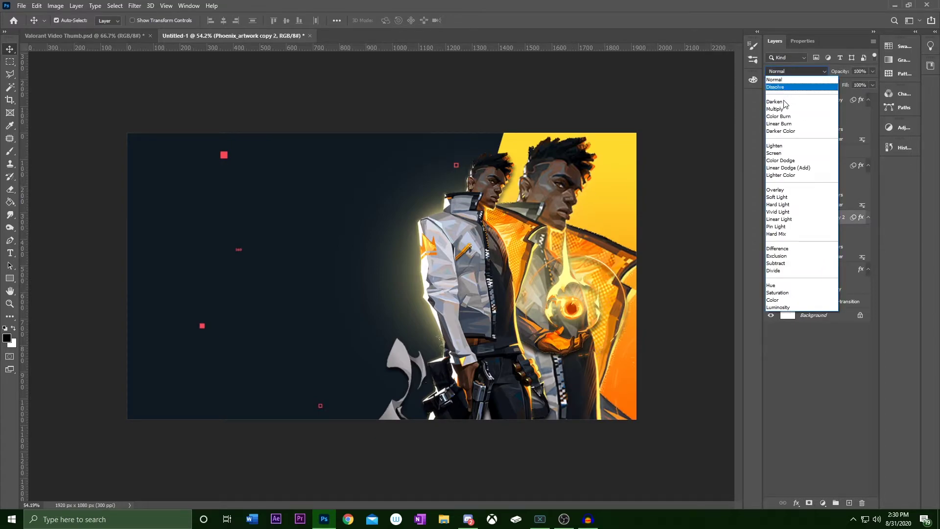
pyautogui.click(776, 190)
pyautogui.moveTo(840, 73); pyautogui.dragTo(845, 74)
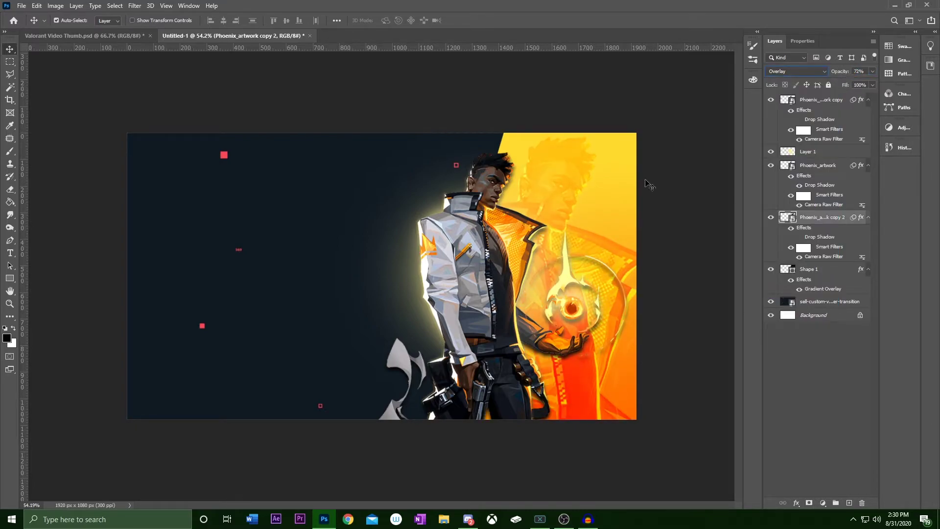
pyautogui.click(683, 245)
# Step: Hide the faded Phoenix copy to compare the thumbnail with and without it
pyautogui.scroll(-5, 598, 241)
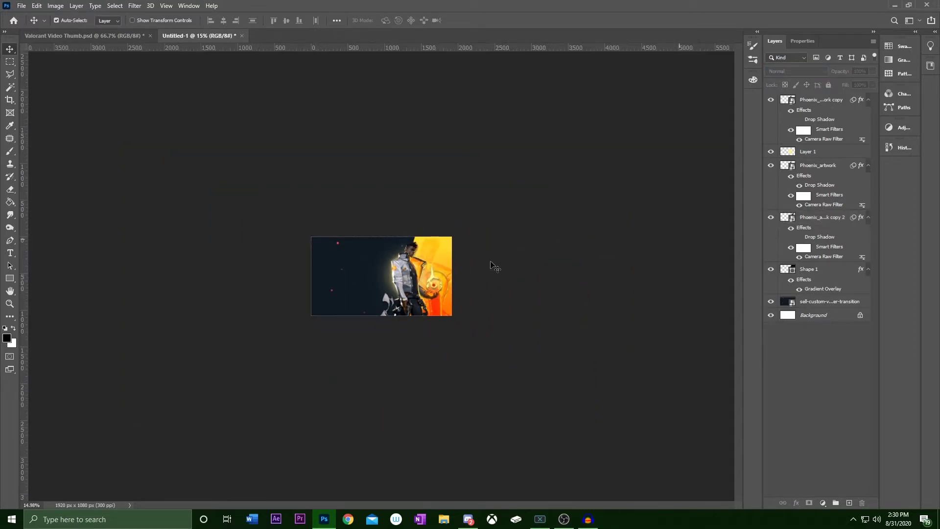
pyautogui.scroll(4, 492, 266)
pyautogui.scroll(2, 511, 197)
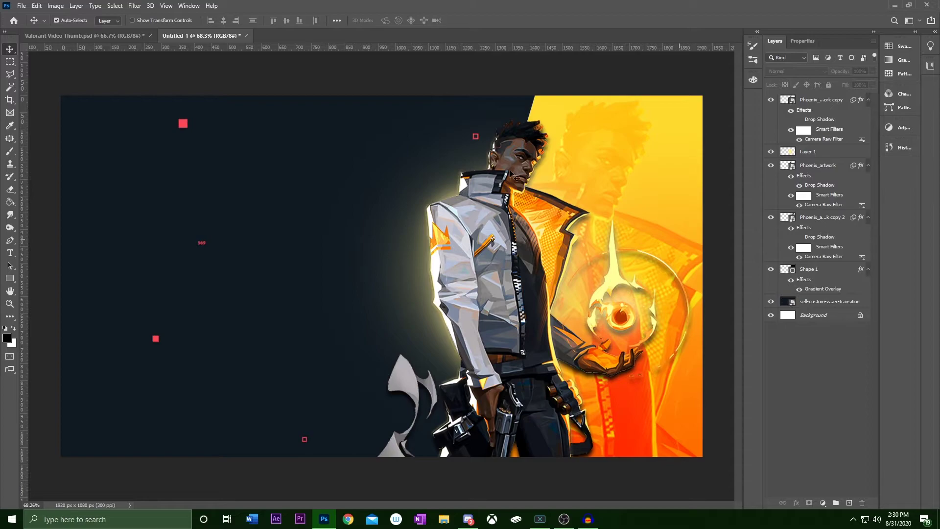
pyautogui.scroll(-3, 592, 198)
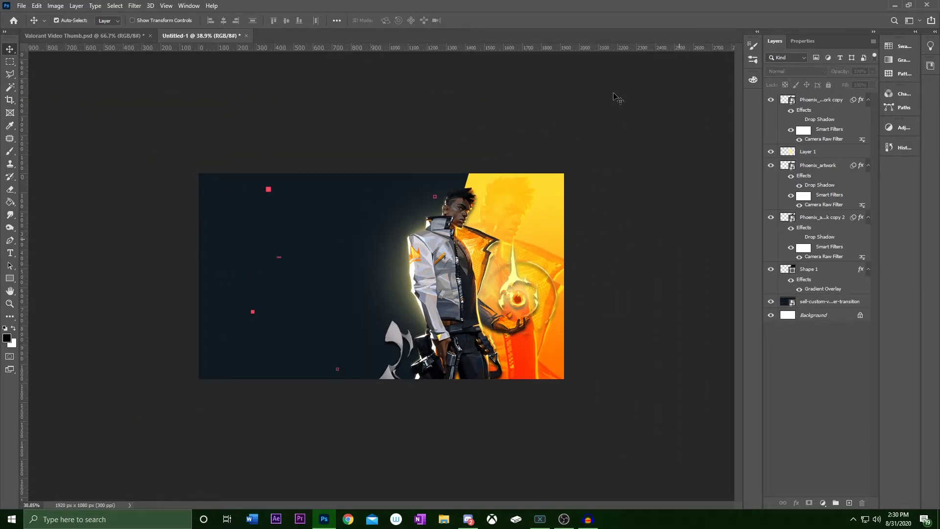
pyautogui.scroll(2, 682, 205)
pyautogui.click(770, 217)
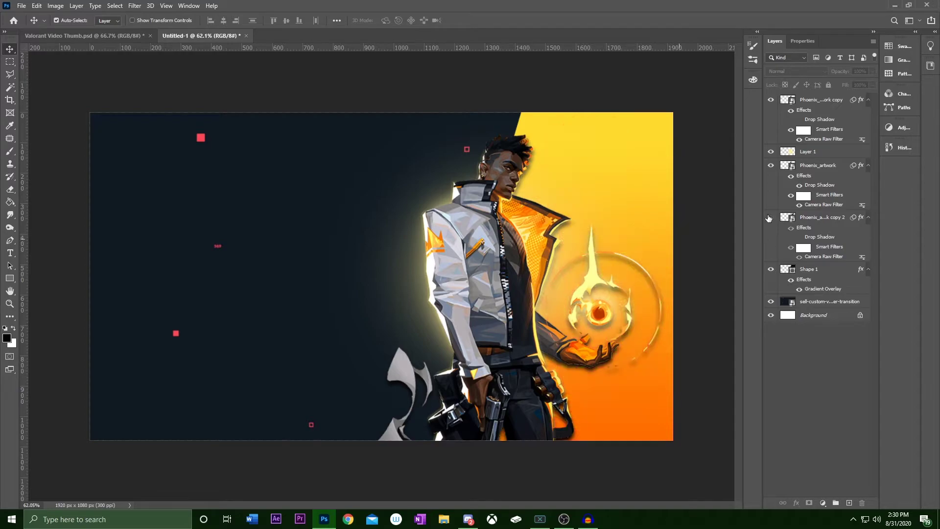
pyautogui.scroll(-10, 598, 126)
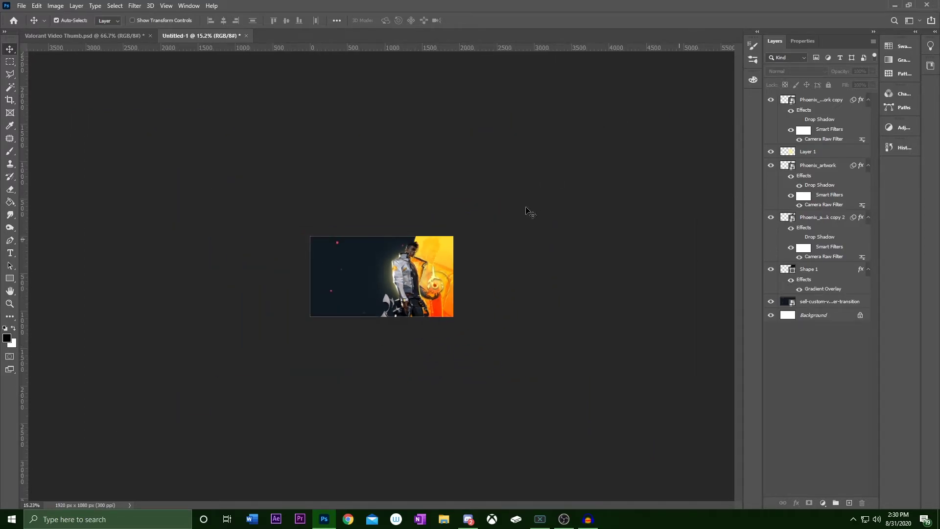
pyautogui.scroll(9, 424, 258)
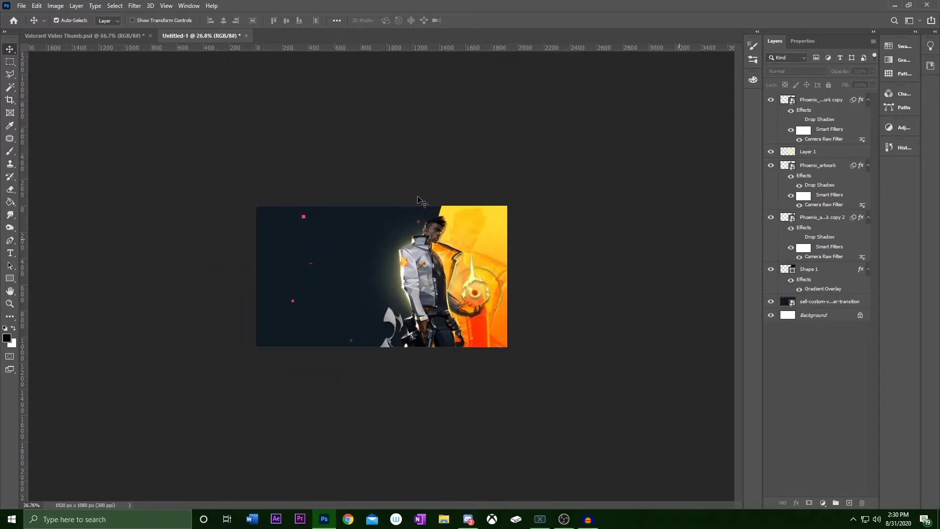
# Step: Draw a large plain rectangle covering most of the canvas
pyautogui.click(10, 278)
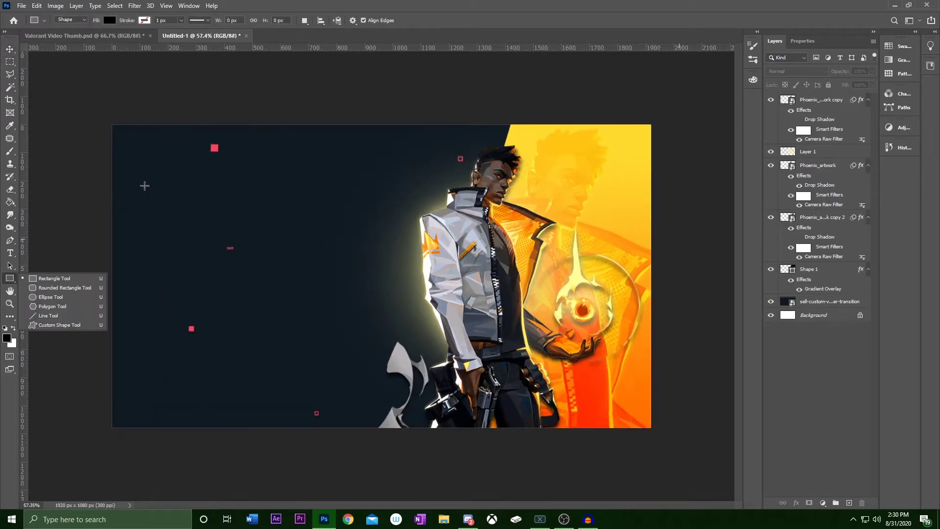
pyautogui.click(49, 287)
pyautogui.scroll(-2, 116, 172)
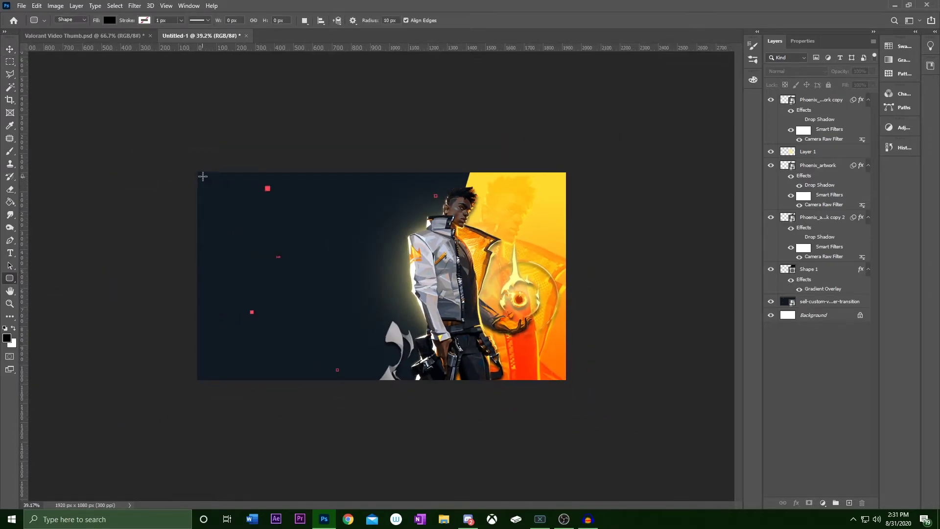
pyautogui.moveTo(203, 176); pyautogui.dragTo(475, 316)
pyautogui.hotkey('ctrl', 'z')
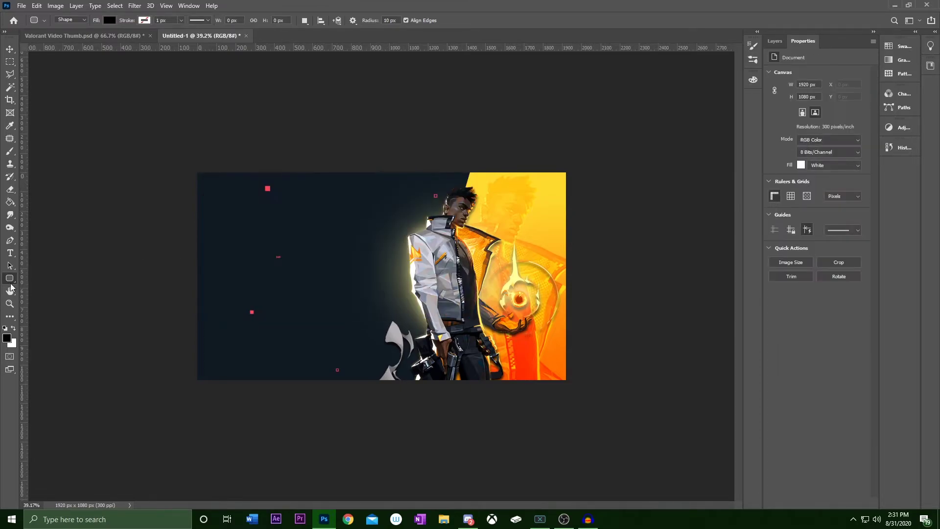
pyautogui.rightClick(10, 283)
pyautogui.click(49, 277)
pyautogui.moveTo(201, 177); pyautogui.dragTo(555, 374)
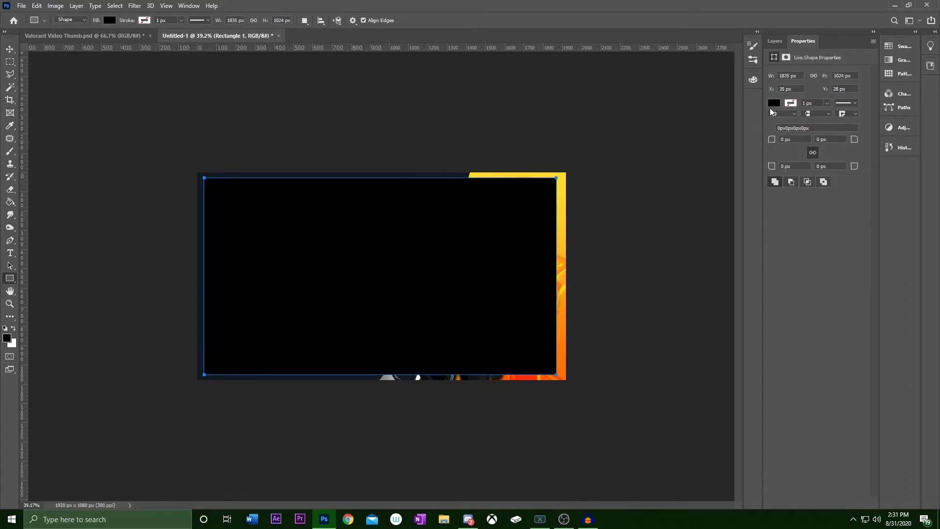
# Step: Give the rectangle no fill and a pink-red outline about 26.5 px thick
pyautogui.click(772, 105)
pyautogui.click(778, 123)
pyautogui.click(790, 104)
pyautogui.click(884, 156)
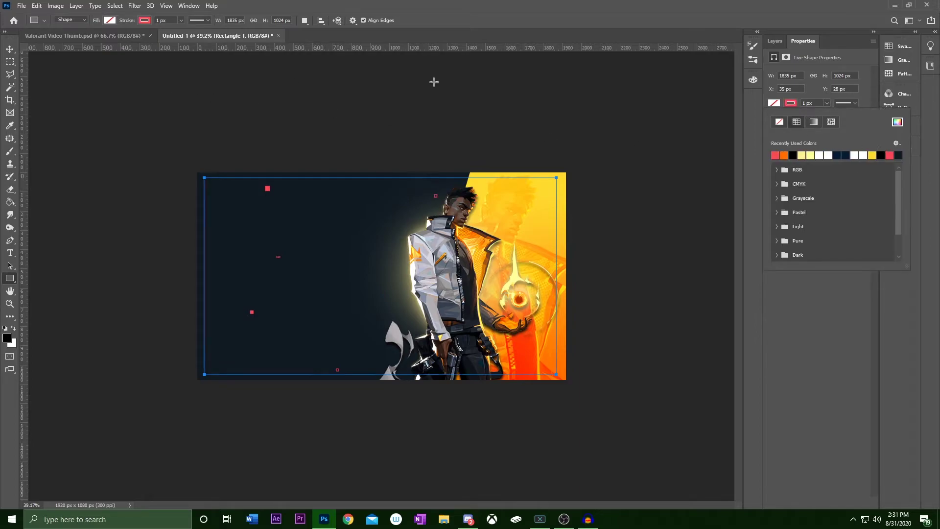
pyautogui.click(10, 49)
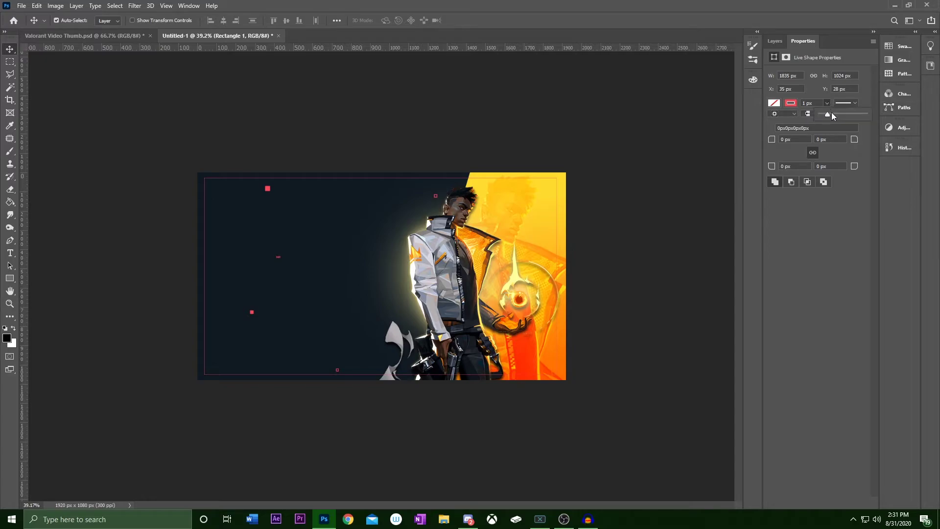
pyautogui.click(831, 114)
pyautogui.moveTo(831, 113); pyautogui.dragTo(831, 113)
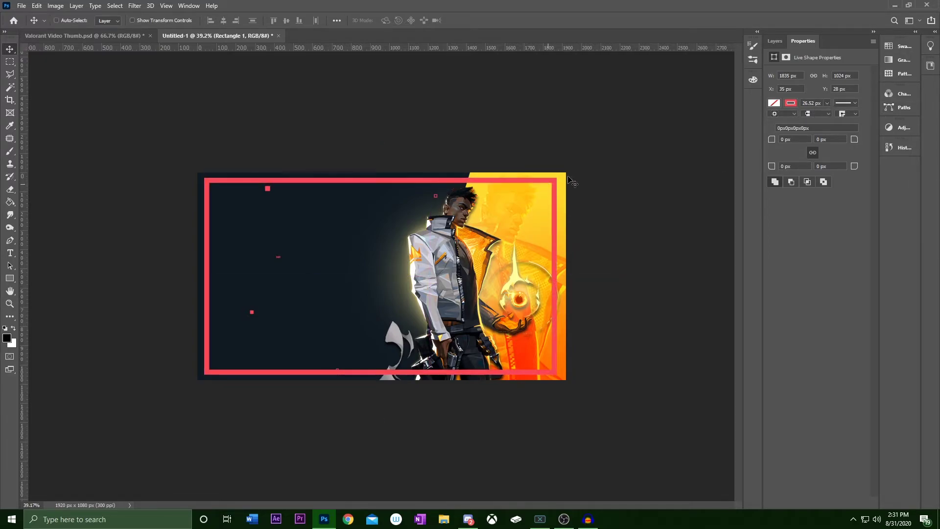
# Step: Stretch the rectangle's corners to the canvas edges and nudge it into line
pyautogui.hotkey('ctrl', 't')
pyautogui.moveTo(556, 179); pyautogui.dragTo(566, 172)
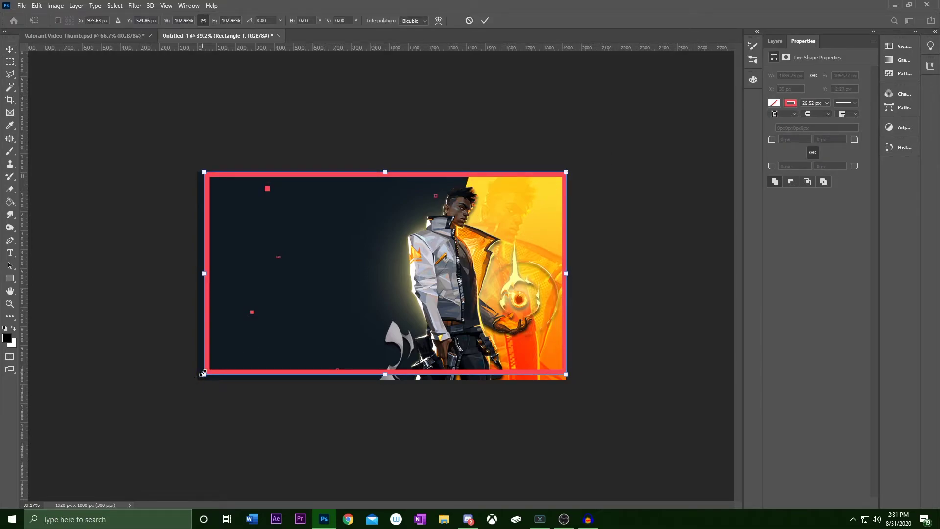
pyautogui.moveTo(203, 372); pyautogui.dragTo(198, 377)
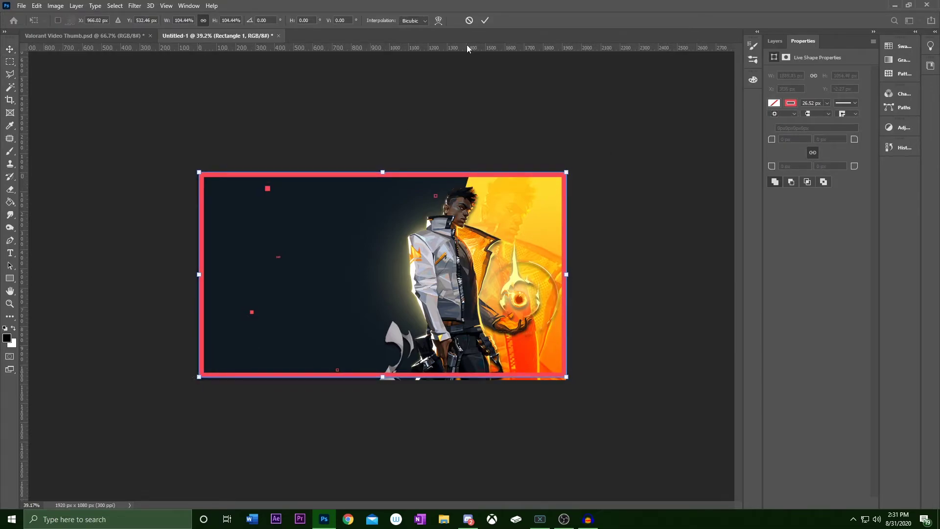
pyautogui.click(484, 21)
pyautogui.scroll(5, 355, 278)
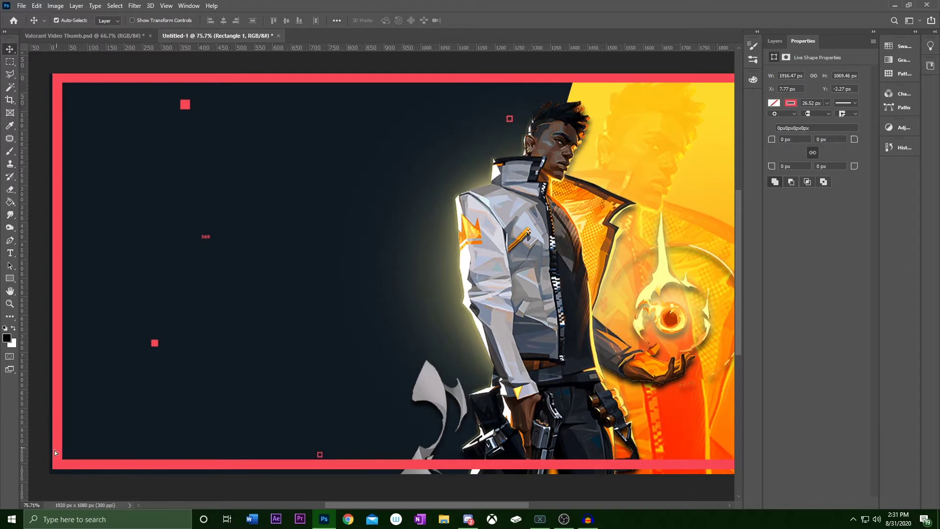
pyautogui.moveTo(54, 450); pyautogui.dragTo(51, 455)
pyautogui.scroll(-2, 256, 285)
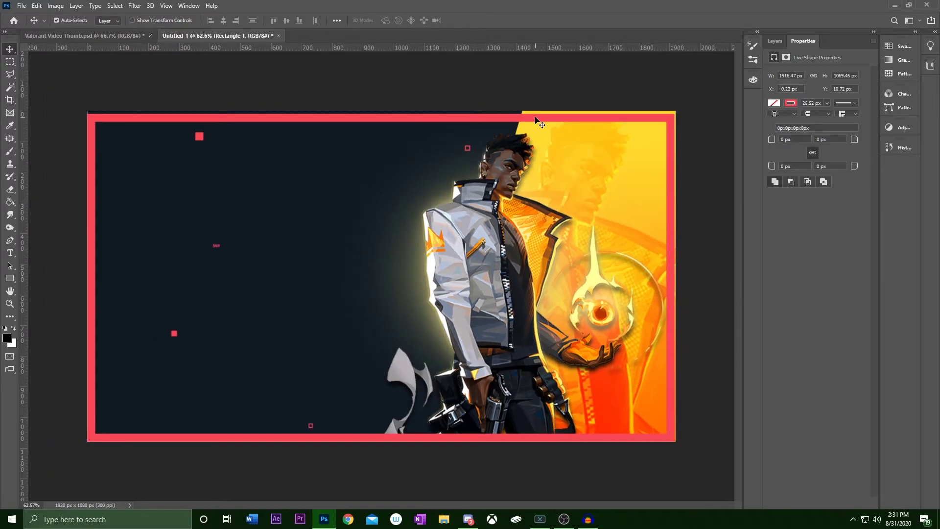
# Step: Pull the frame's top-right corner slightly outward to fit the canvas
pyautogui.hotkey('ctrl', 't')
pyautogui.moveTo(676, 112); pyautogui.dragTo(677, 108)
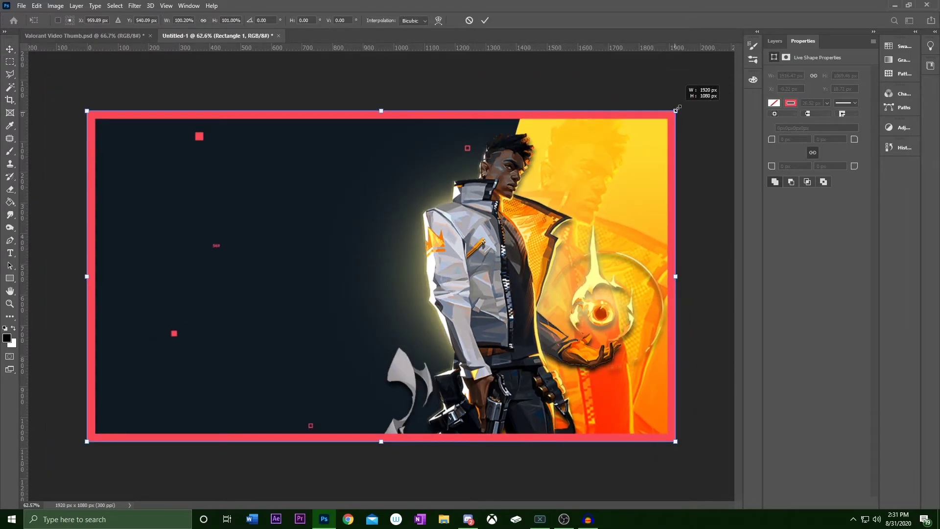
pyautogui.click(485, 20)
pyautogui.scroll(-2, 572, 109)
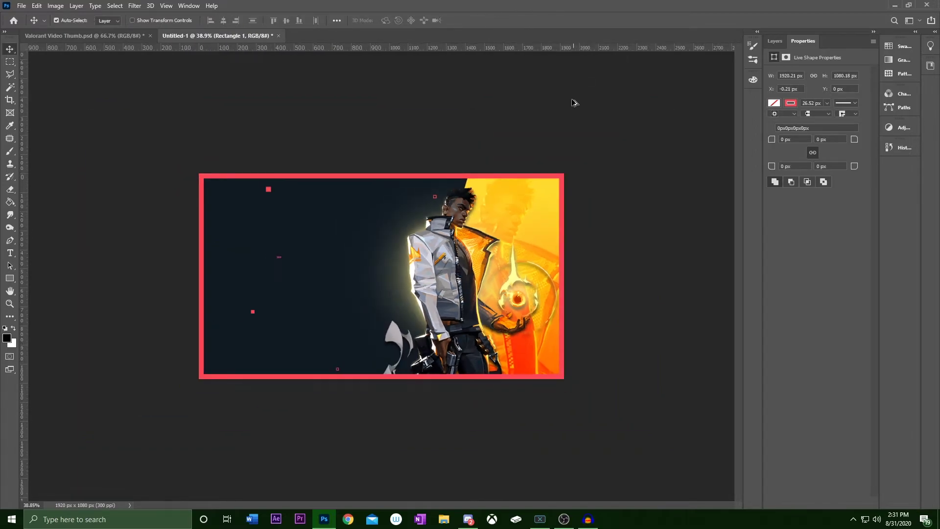
pyautogui.scroll(-1, 571, 129)
pyautogui.scroll(2, 573, 172)
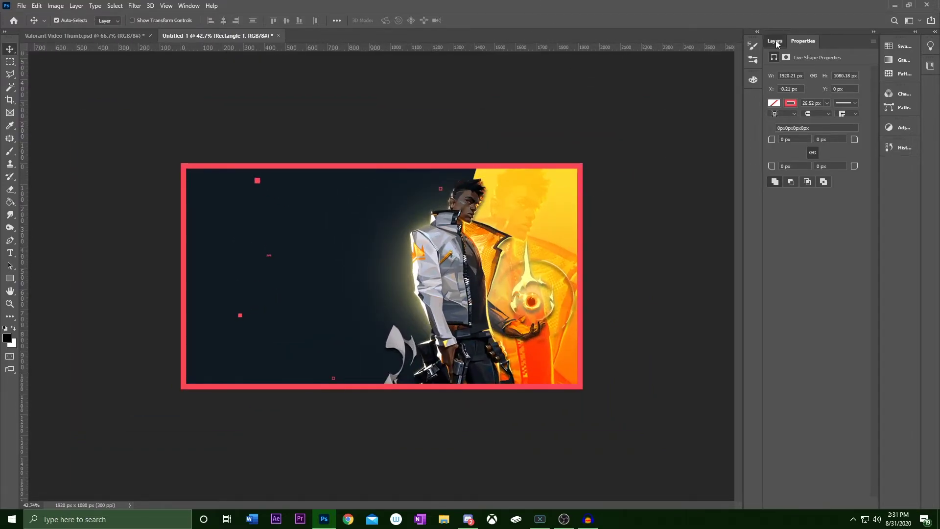
# Step: Move Rectangle 1 beneath Layer 1 in the layer stack
pyautogui.click(775, 41)
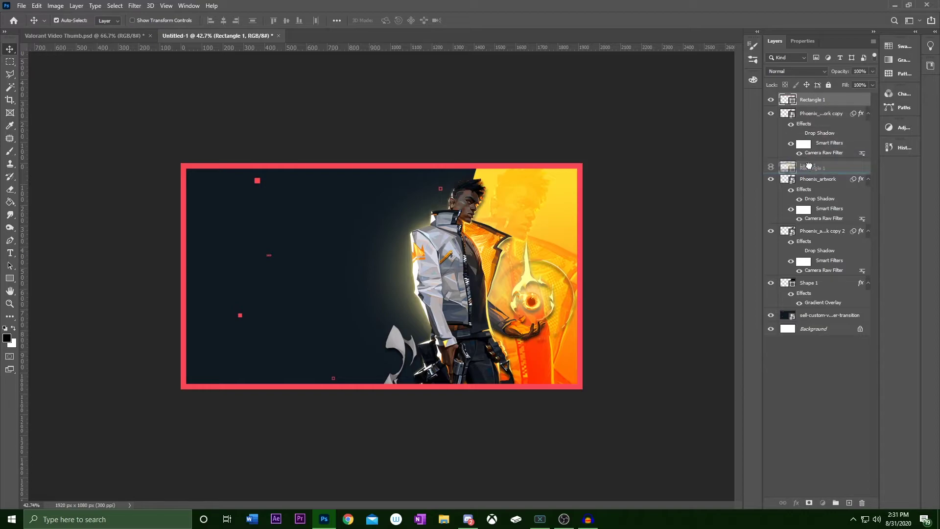
pyautogui.moveTo(808, 165); pyautogui.dragTo(818, 277)
pyautogui.scroll(2, 577, 273)
pyautogui.scroll(-2, 695, 226)
pyautogui.scroll(2, 658, 244)
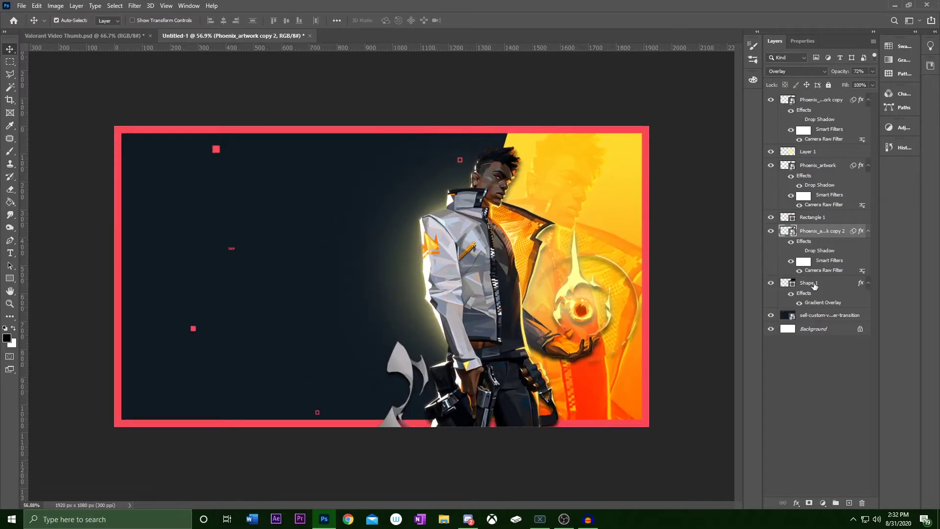
pyautogui.moveTo(814, 286)
pyautogui.mouseDown()
pyautogui.moveTo(807, 226)
pyautogui.moveTo(816, 295)
pyautogui.mouseUp()
pyautogui.hotkey('ctrl', 'z')
# Step: Drag the Valorant logo onto the thumbnail and nudge it into the bottom-left corner
pyautogui.moveTo(712, 236); pyautogui.dragTo(193, 379)
pyautogui.scroll(5, 608, 411)
pyautogui.scroll(-4, 648, 383)
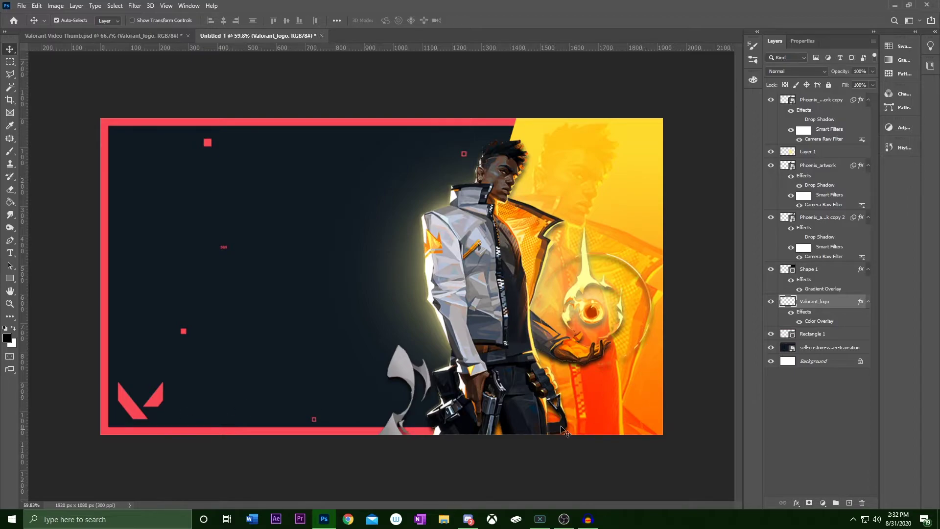
pyautogui.moveTo(158, 399); pyautogui.dragTo(154, 399)
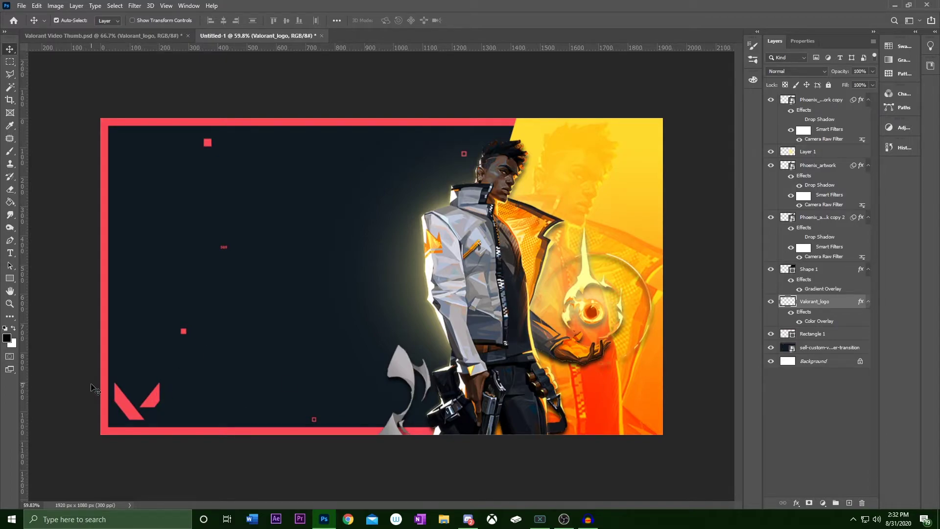
pyautogui.scroll(5, 93, 391)
pyautogui.moveTo(178, 420); pyautogui.dragTo(319, 383)
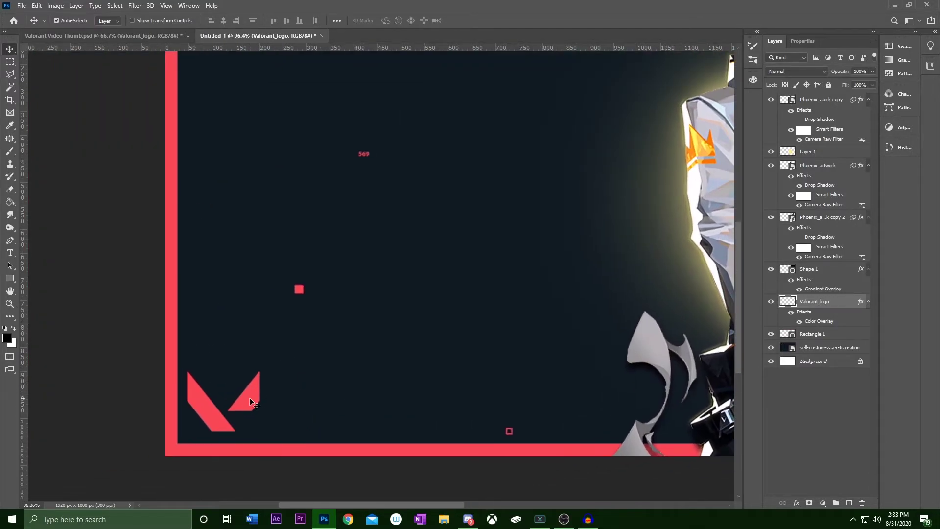
pyautogui.moveTo(258, 397); pyautogui.dragTo(256, 398)
pyautogui.scroll(-6, 256, 397)
# Step: Draw a paragraph text box on the left side and widen it
pyautogui.click(233, 87)
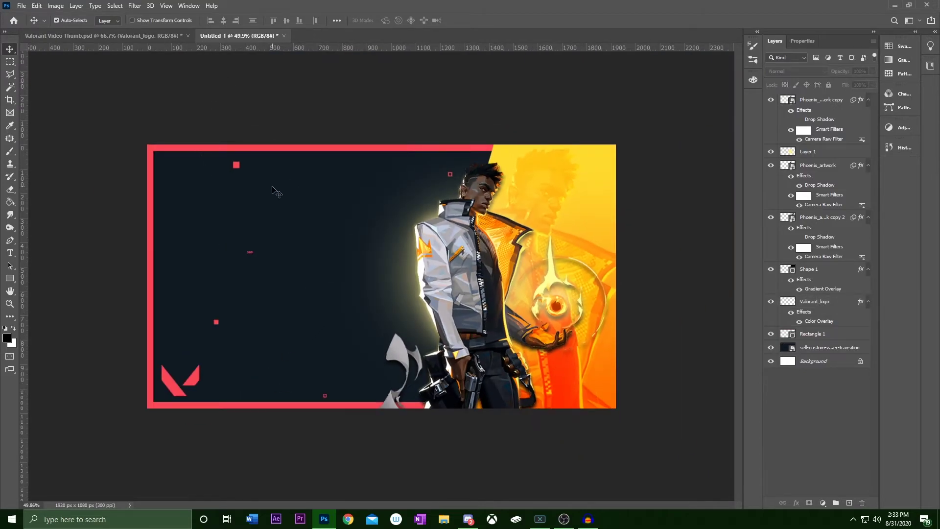
pyautogui.press('t')
pyautogui.moveTo(168, 176); pyautogui.dragTo(404, 346)
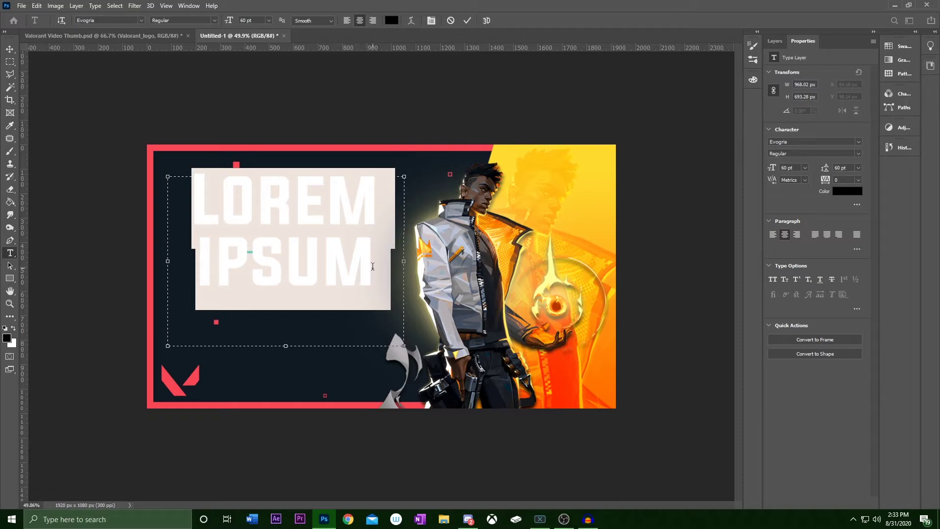
pyautogui.write('HOW')
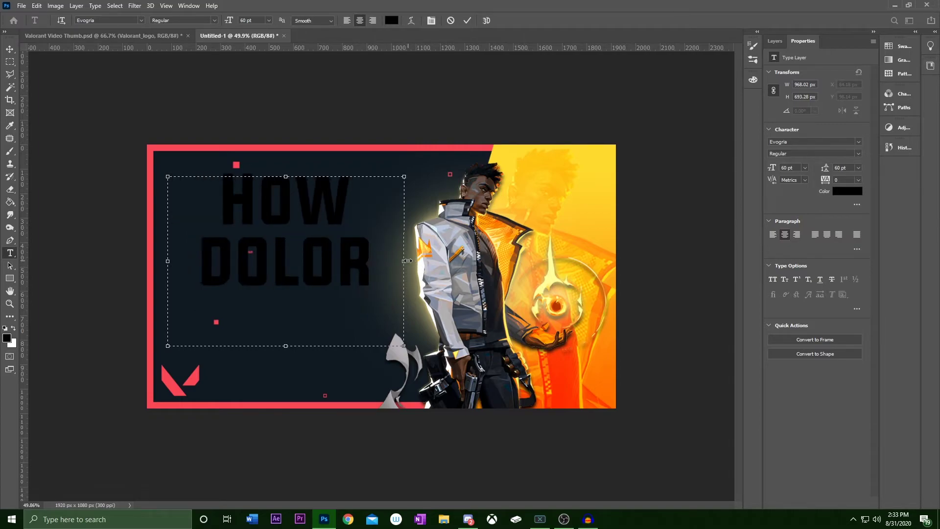
pyautogui.moveTo(404, 261); pyautogui.dragTo(575, 261)
pyautogui.moveTo(486, 274); pyautogui.dragTo(176, 182)
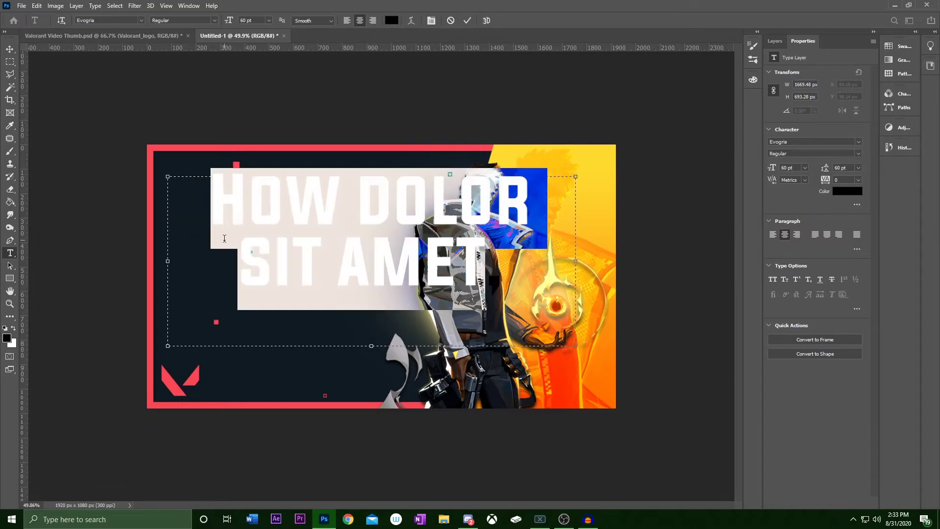
# Step: Replace the placeholder with HOW TO MASTER and move the heading left
pyautogui.hotkey('ctrl', 'v')
pyautogui.tripleClick(368, 274)
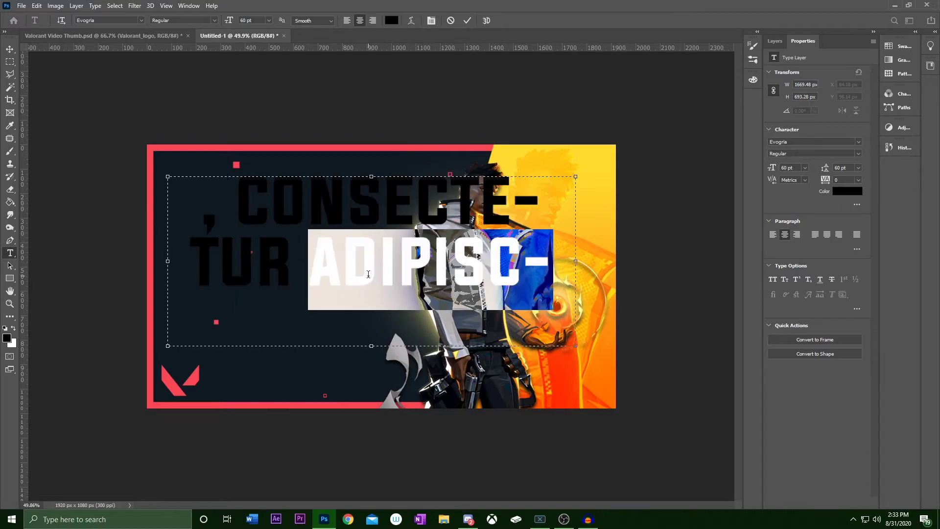
pyautogui.tripleClick(250, 197)
pyautogui.click(250, 196)
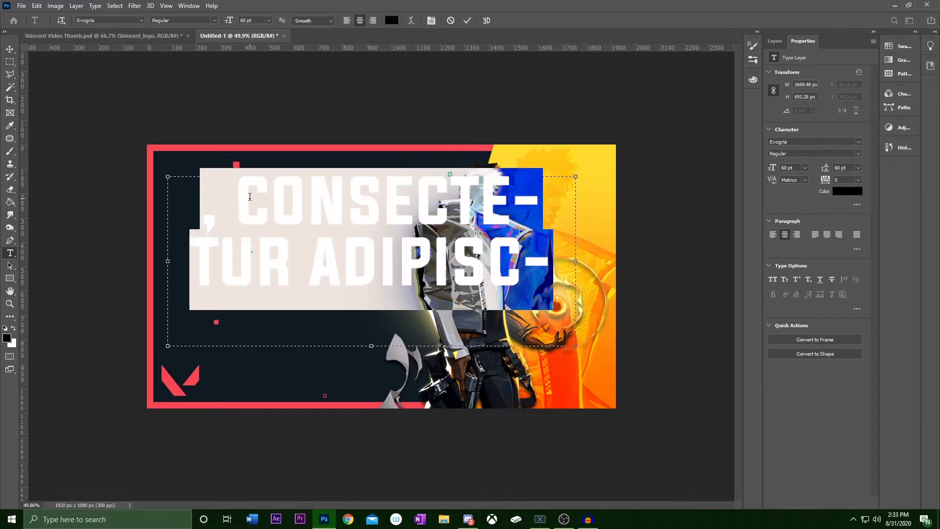
pyautogui.write('HOW TO')
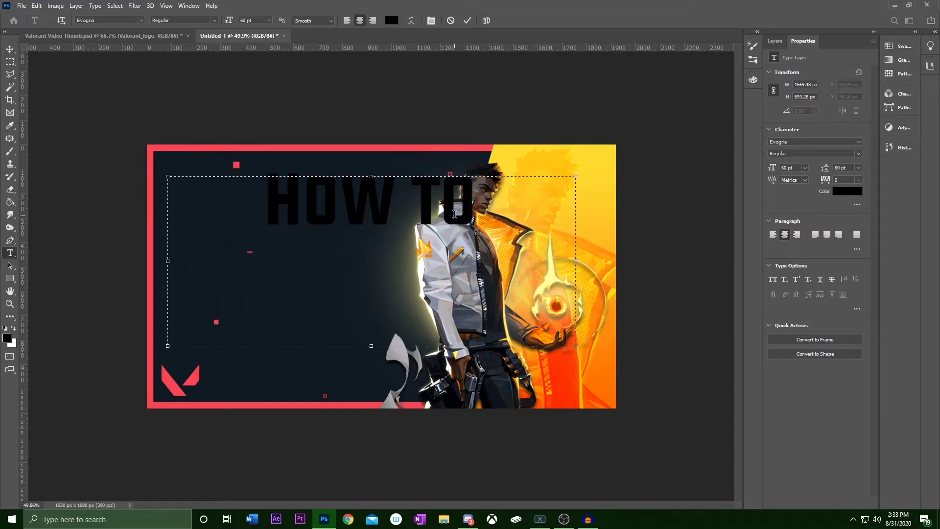
pyautogui.write(' MASTER')
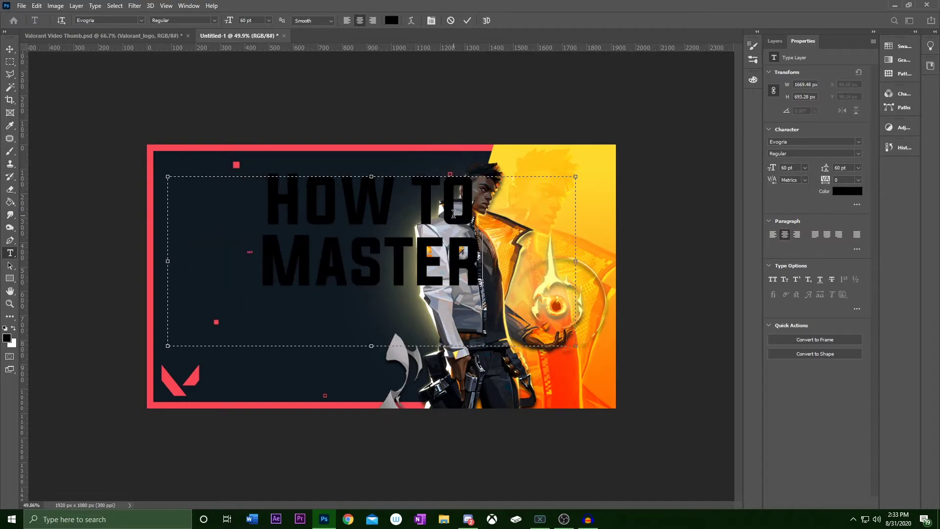
pyautogui.click(467, 20)
pyautogui.press('v')
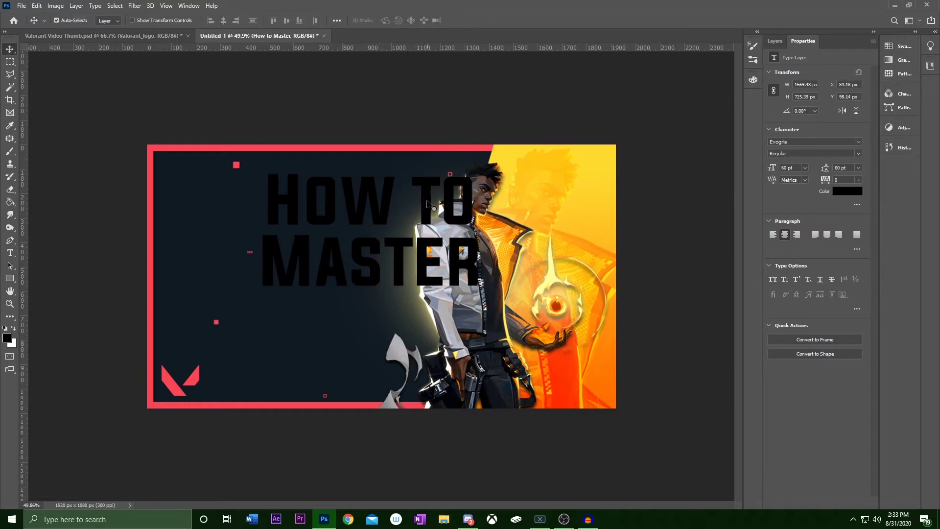
pyautogui.moveTo(442, 208); pyautogui.dragTo(343, 210)
pyautogui.hotkey('ctrl', 't')
# Step: Enlarge the heading and move it down about 20 px
pyautogui.moveTo(499, 261); pyautogui.dragTo(518, 261)
pyautogui.moveTo(394, 210); pyautogui.dragTo(377, 211)
pyautogui.moveTo(494, 266); pyautogui.dragTo(504, 266)
pyautogui.click(485, 21)
pyautogui.scroll(2, 272, 211)
pyautogui.moveTo(277, 219)
pyautogui.mouseDown()
pyautogui.moveTo(275, 234)
pyautogui.moveTo(276, 222)
pyautogui.mouseUp()
# Step: Recolour the heading with the frame's pink sampled by eyedropper
pyautogui.click(839, 191)
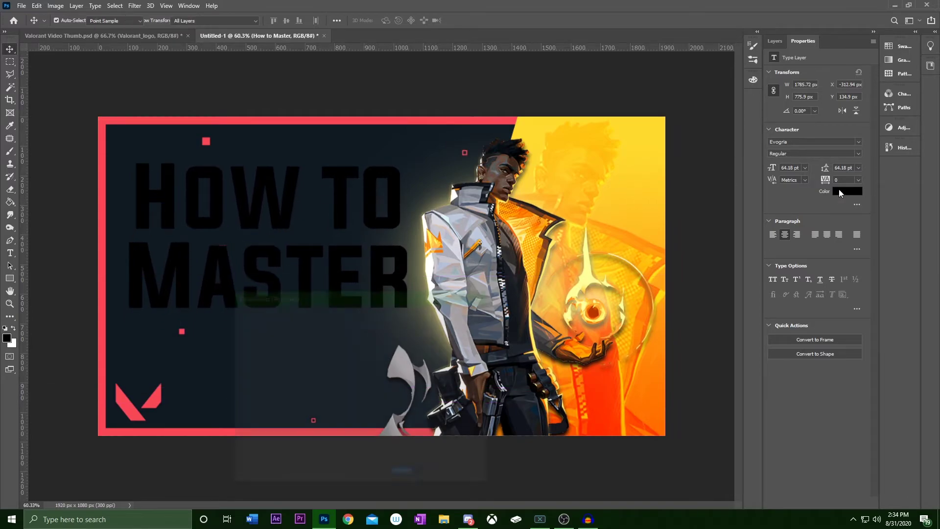
pyautogui.click(293, 118)
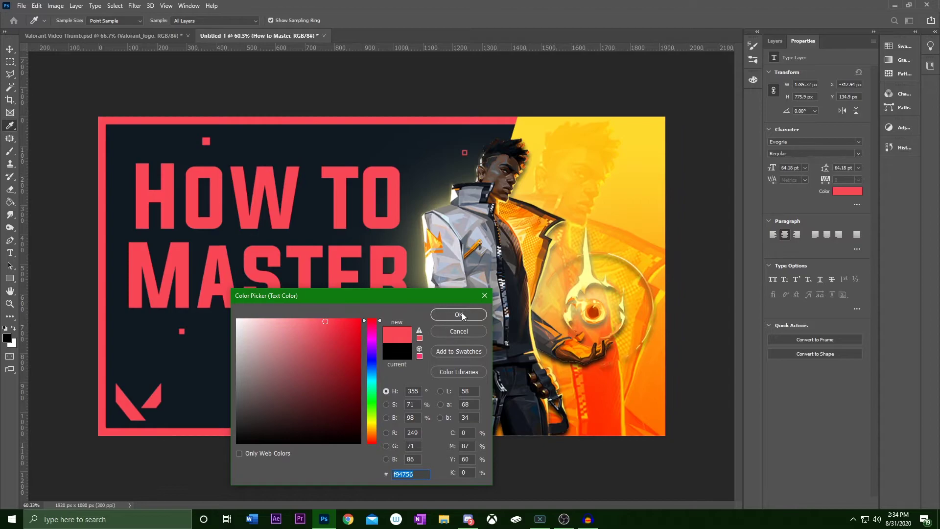
pyautogui.click(462, 312)
pyautogui.scroll(-2, 288, 219)
pyautogui.scroll(2, 289, 219)
# Step: Nudge the heading up-left and enlarge it slightly to 64.93 pt
pyautogui.moveTo(261, 219); pyautogui.dragTo(255, 211)
pyautogui.scroll(-2, 247, 208)
pyautogui.scroll(-3, 247, 208)
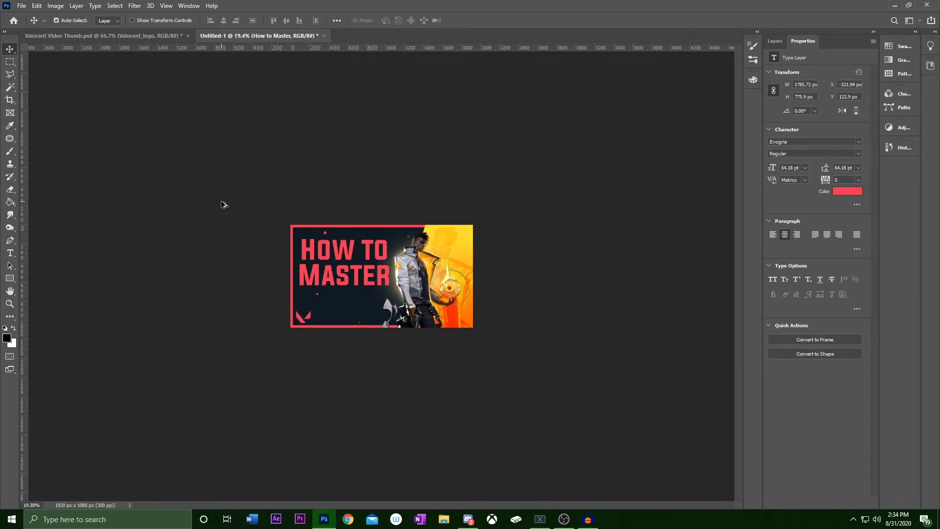
pyautogui.scroll(5, 181, 207)
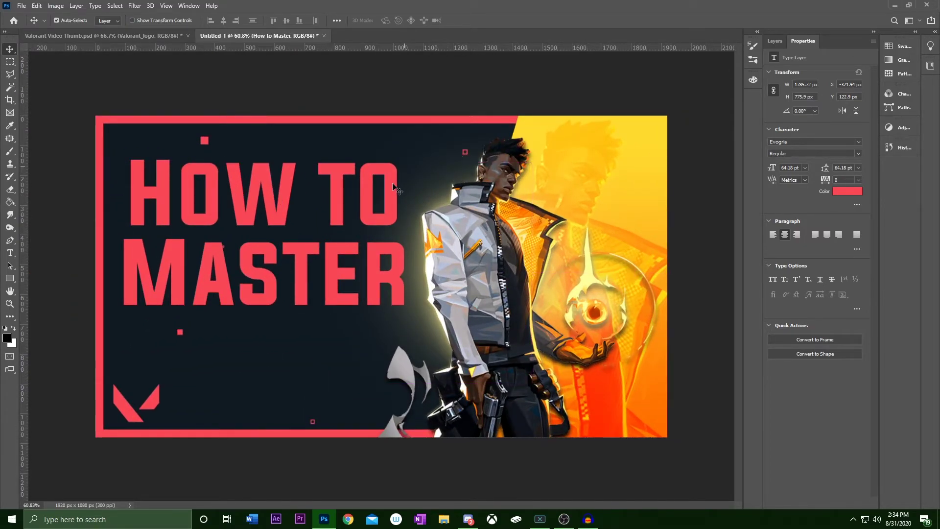
pyautogui.hotkey('ctrl', 't')
pyautogui.moveTo(537, 149); pyautogui.dragTo(541, 155)
pyautogui.click(484, 20)
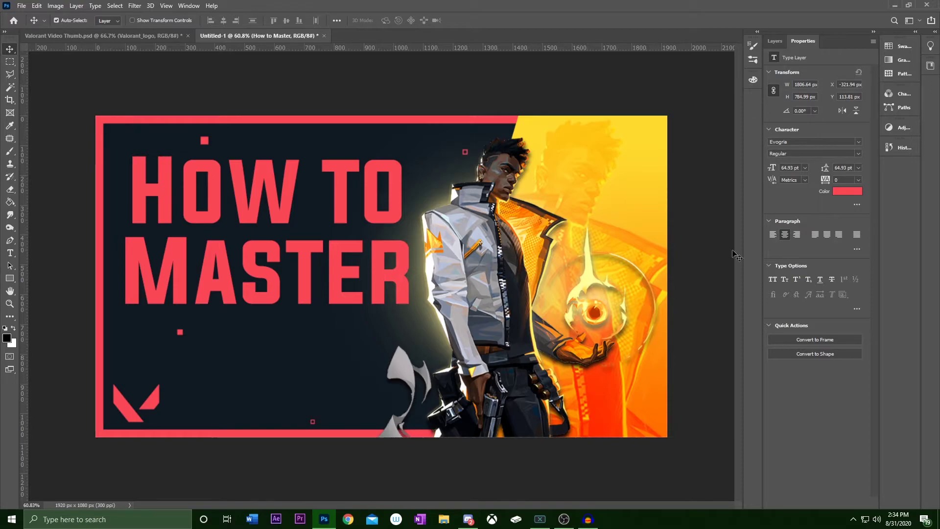
# Step: Duplicate the heading below and delete MASTER from the copy, leaving HOW TO
pyautogui.moveTo(346, 277); pyautogui.dragTo(345, 424)
pyautogui.press('t')
pyautogui.moveTo(416, 406); pyautogui.dragTo(137, 388)
pyautogui.press('BackSpace')
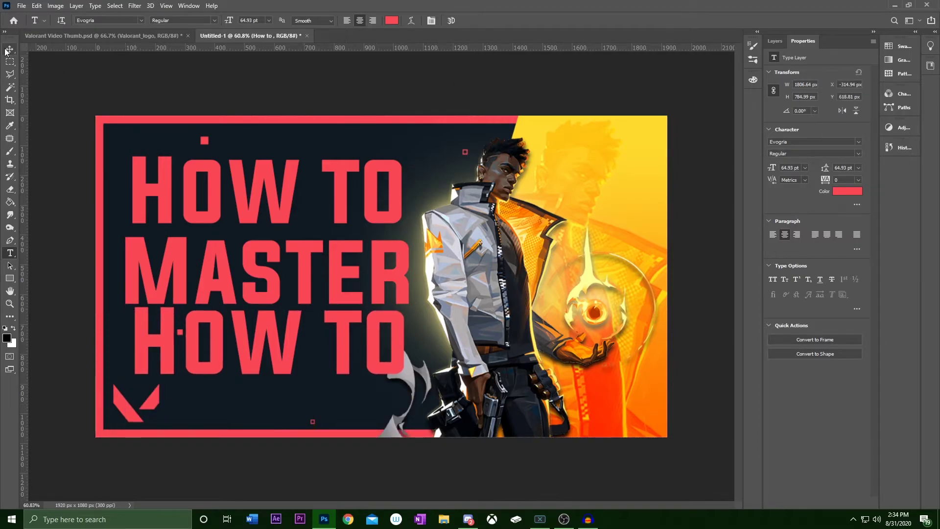
pyautogui.click(9, 49)
pyautogui.scroll(4, 241, 325)
pyautogui.scroll(-2, 227, 352)
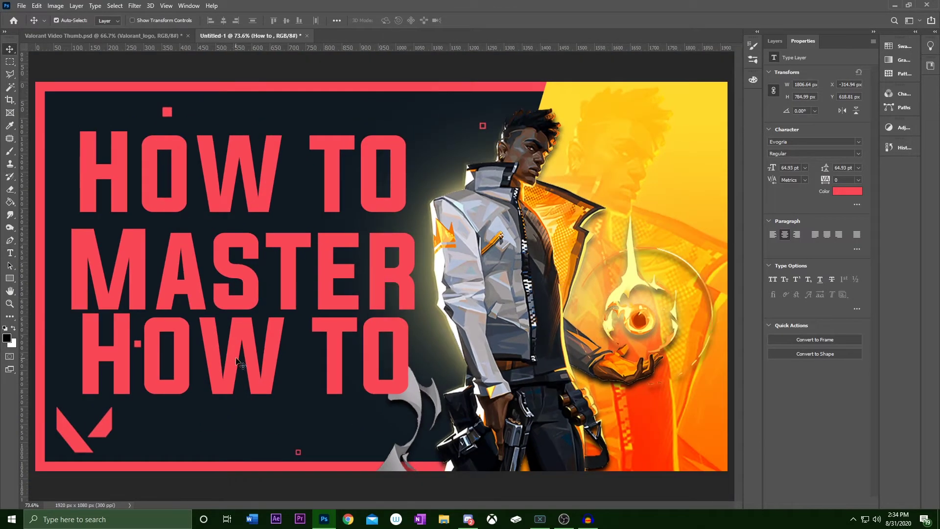
pyautogui.moveTo(242, 333)
pyautogui.mouseDown()
pyautogui.moveTo(231, 354)
pyautogui.moveTo(231, 342)
pyautogui.mouseUp()
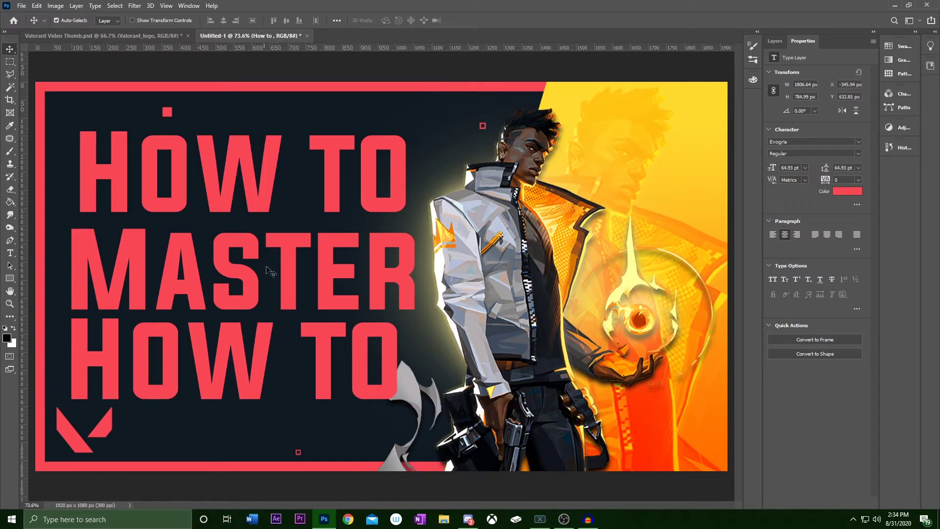
# Step: Change the bottom line's text to Phoenix
pyautogui.press('t')
pyautogui.moveTo(397, 357); pyautogui.dragTo(94, 357)
pyautogui.click(79, 354)
pyautogui.write('Phoenix')
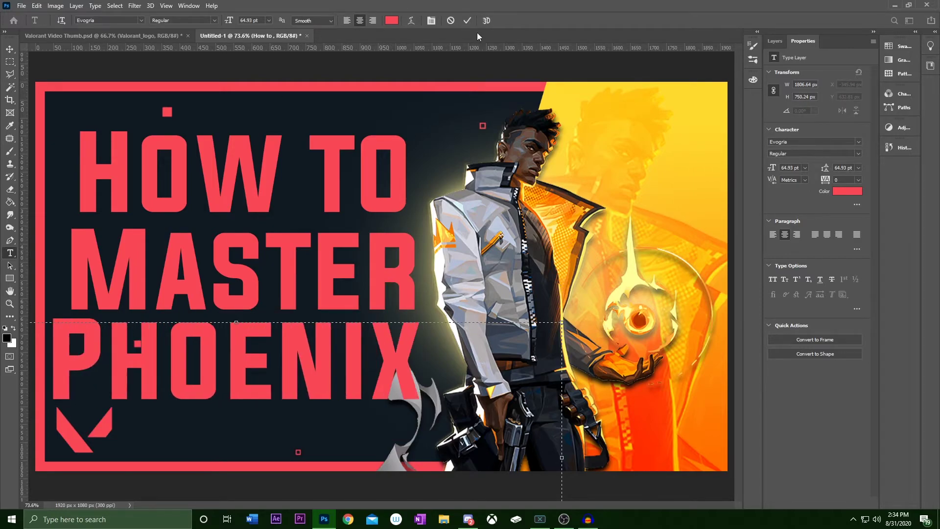
pyautogui.click(467, 20)
pyautogui.click(10, 49)
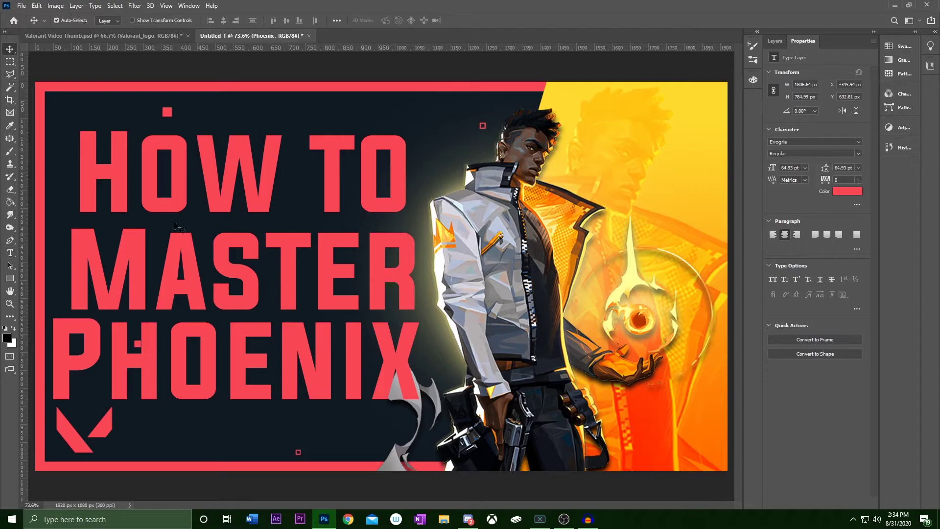
# Step: Shrink the PHOENIX line to about 93% and move it up under MASTER
pyautogui.hotkey('ctrl', 't')
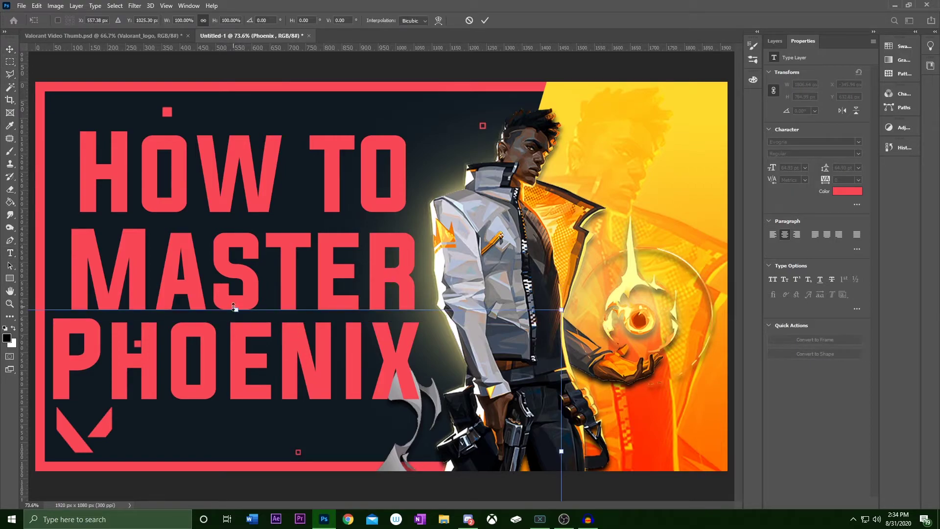
pyautogui.moveTo(234, 307); pyautogui.dragTo(242, 333)
pyautogui.click(485, 20)
pyautogui.moveTo(342, 364); pyautogui.dragTo(343, 351)
pyautogui.scroll(-5, 336, 303)
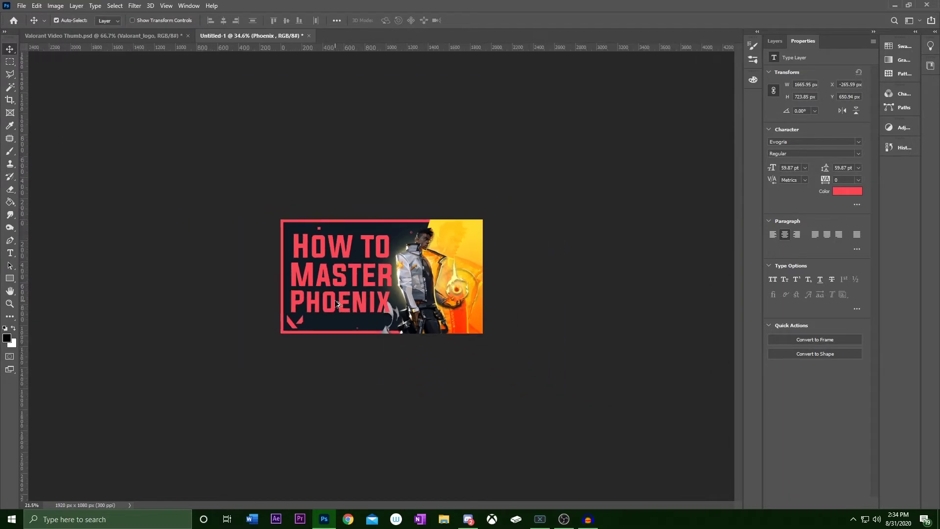
pyautogui.scroll(4, 335, 303)
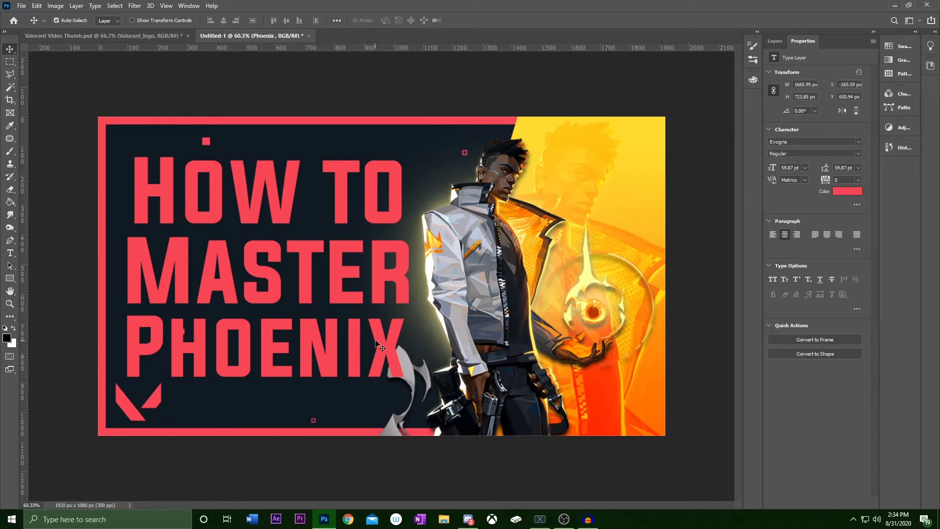
# Step: Apply a yellow-to-orange Gradient Overlay at -90° and 66% scale to the Phoenix layer
pyautogui.click(845, 192)
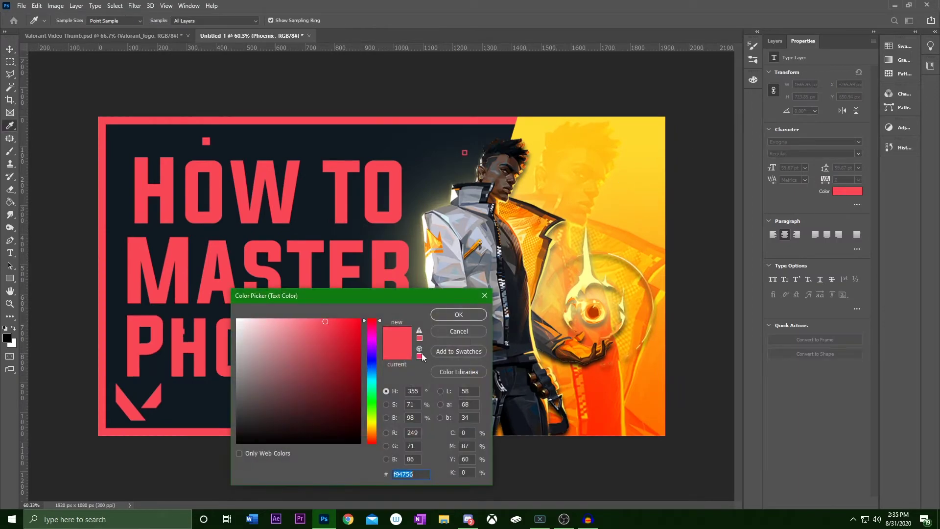
pyautogui.press('Return')
pyautogui.click(773, 40)
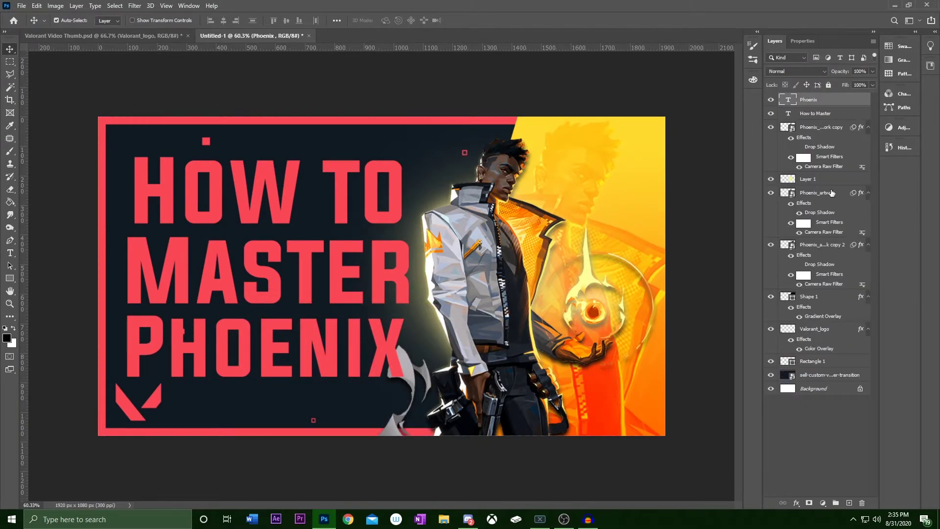
pyautogui.doubleClick(842, 100)
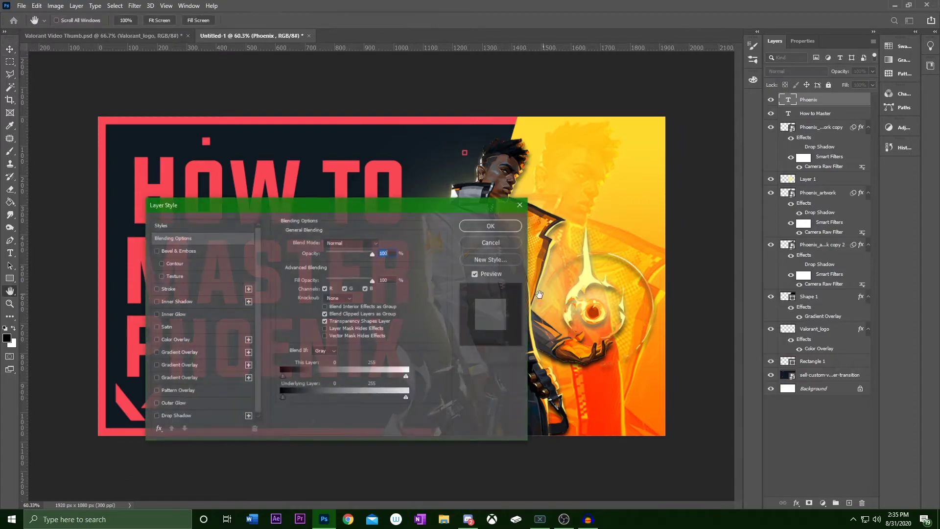
pyautogui.moveTo(232, 205); pyautogui.dragTo(530, 195)
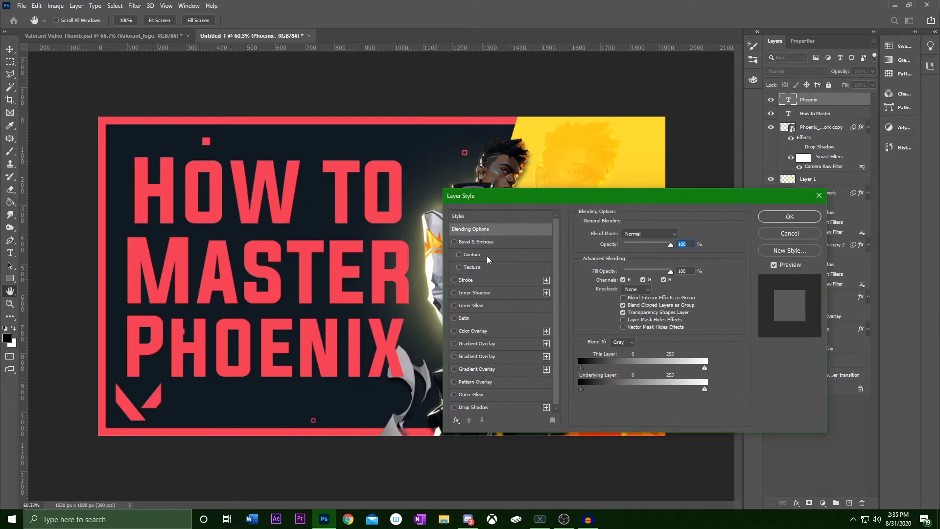
pyautogui.click(453, 343)
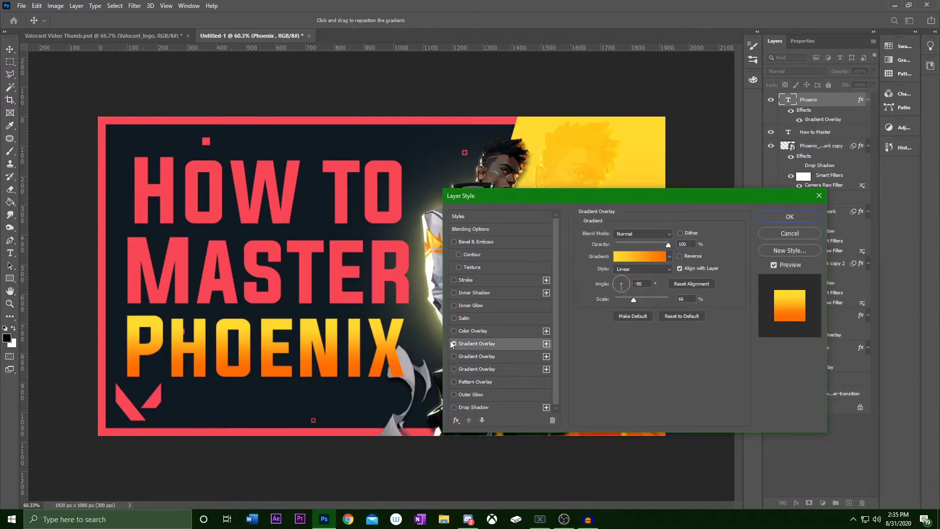
pyautogui.click(763, 218)
pyautogui.scroll(-5, 260, 315)
pyautogui.scroll(5, 259, 315)
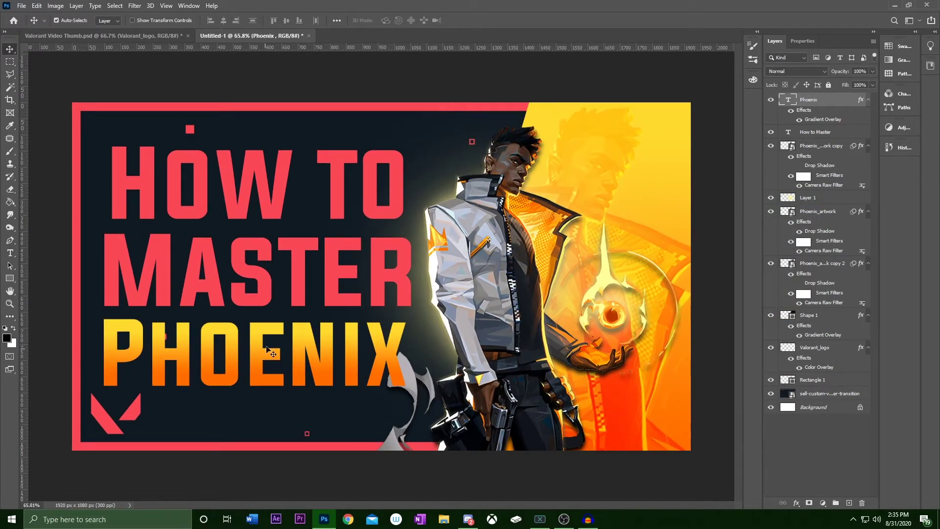
pyautogui.scroll(-5, 264, 363)
pyautogui.scroll(1, 322, 286)
pyautogui.scroll(3, 323, 286)
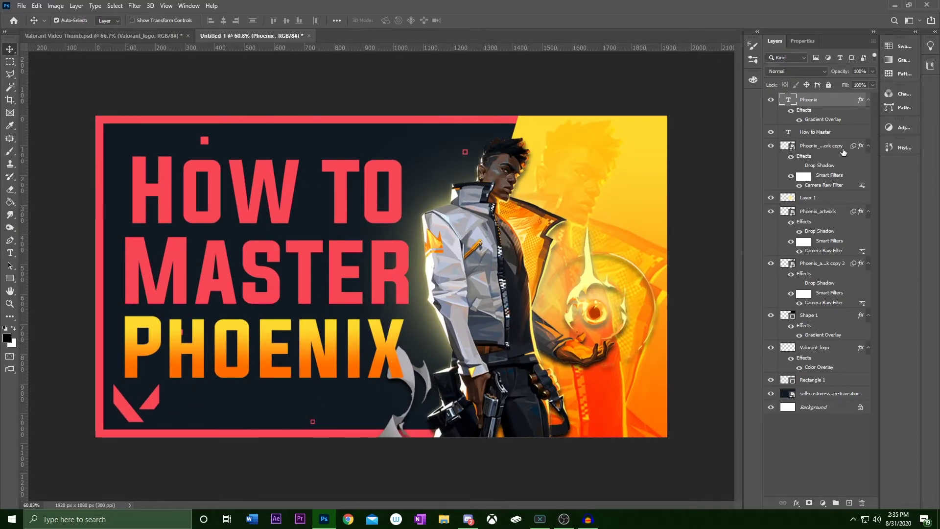
pyautogui.scroll(-2, 575, 225)
pyautogui.scroll(4, 383, 372)
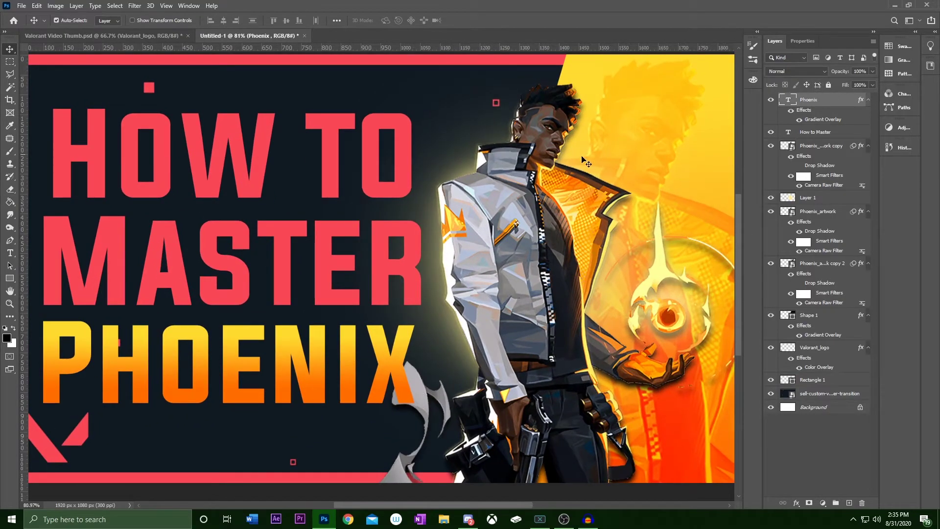
pyautogui.scroll(-2, 567, 170)
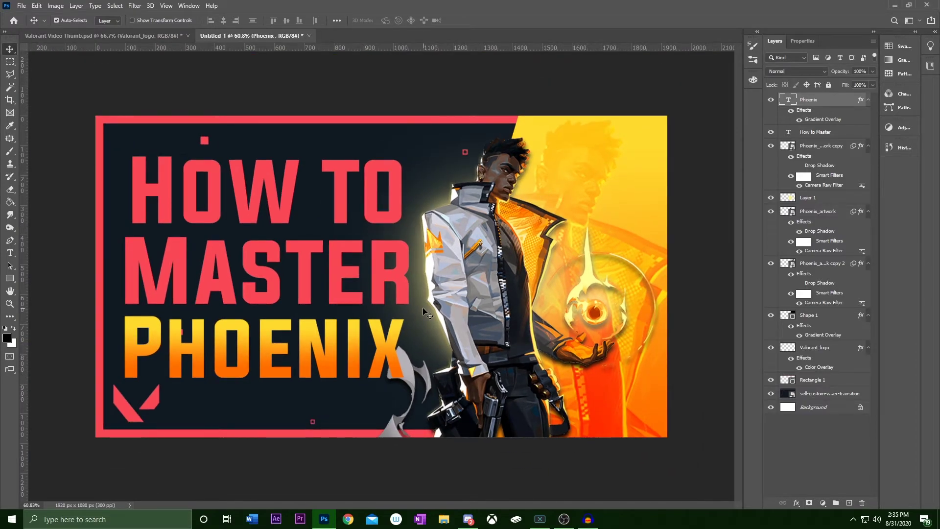
# Step: Move the PHOENIX text layer beneath Phoenix_artwork and its glow layer so the character overlaps it
pyautogui.scroll(-2, 423, 308)
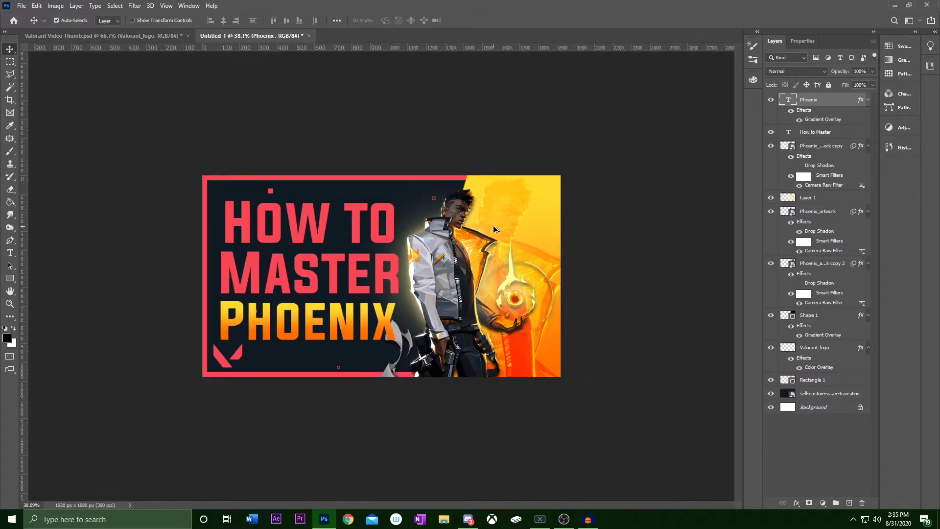
pyautogui.scroll(3, 381, 276)
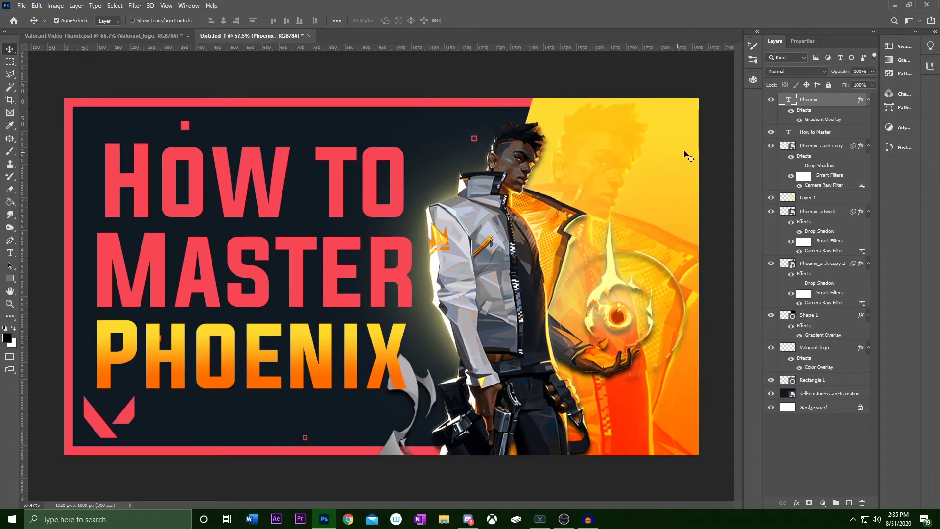
pyautogui.moveTo(826, 104); pyautogui.dragTo(846, 263)
pyautogui.scroll(-5, 576, 250)
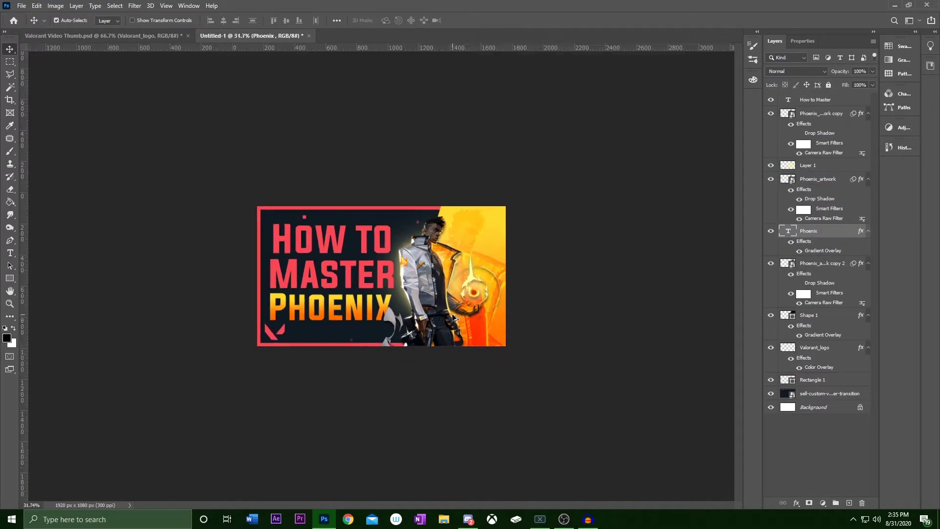
pyautogui.scroll(3, 436, 314)
pyautogui.scroll(2, 434, 313)
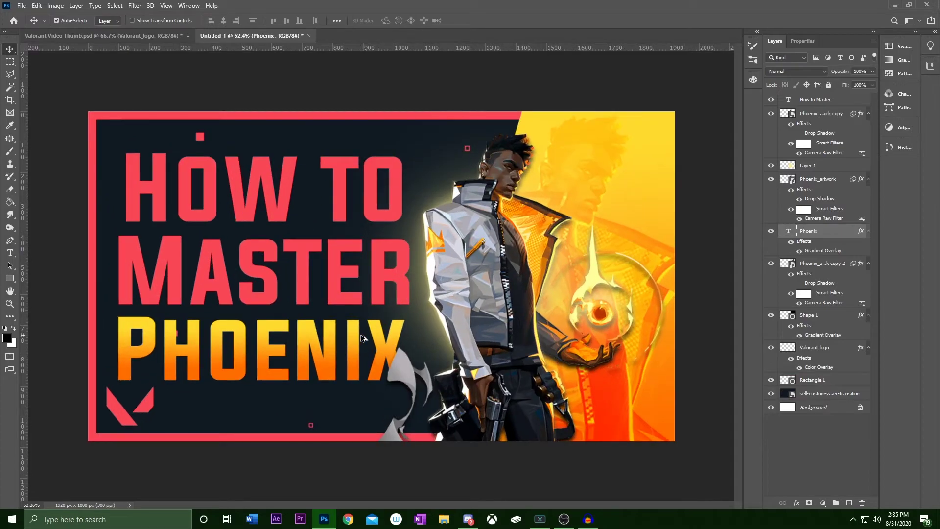
pyautogui.scroll(-3, 362, 338)
pyautogui.scroll(3, 362, 336)
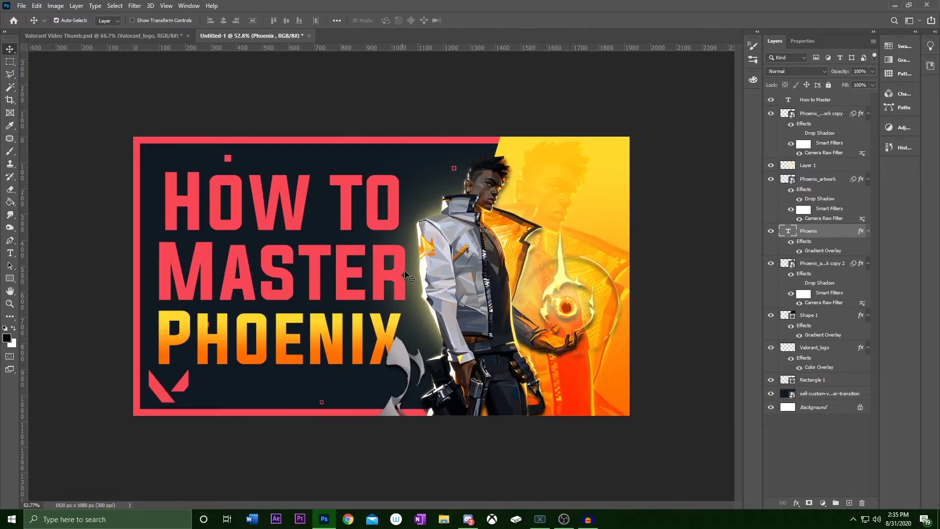
# Step: Scale the How to Master and PHOENIX layers together to about 97% and shift them up-left
pyautogui.hotkey('ctrl', 't')
pyautogui.click(469, 20)
pyautogui.keyDown('ctrl'); pyautogui.click(818, 100); pyautogui.keyUp('ctrl')
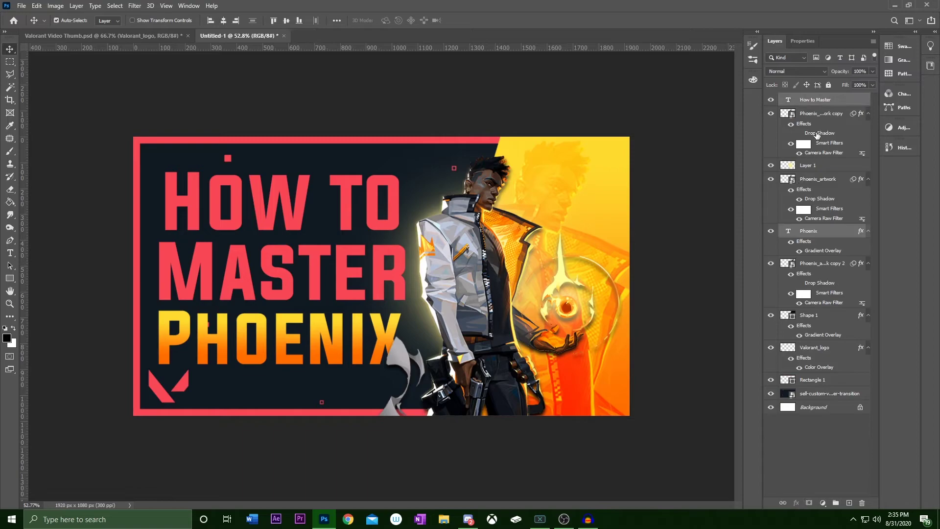
pyautogui.hotkey('ctrl', 't')
pyautogui.moveTo(284, 175); pyautogui.dragTo(284, 196)
pyautogui.moveTo(324, 243)
pyautogui.mouseDown()
pyautogui.moveTo(310, 213)
pyautogui.moveTo(323, 227)
pyautogui.mouseUp()
pyautogui.moveTo(283, 181); pyautogui.dragTo(304, 184)
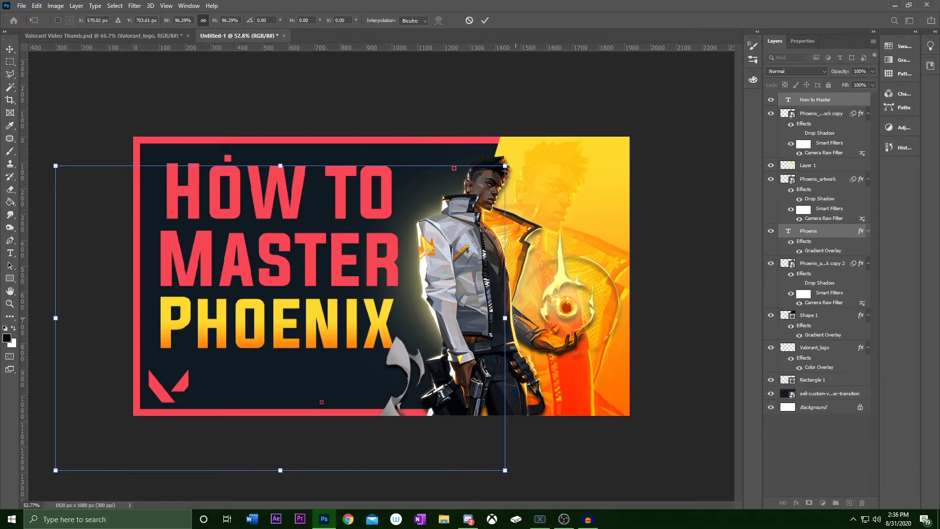
pyautogui.moveTo(513, 318); pyautogui.dragTo(517, 319)
pyautogui.moveTo(460, 289); pyautogui.dragTo(457, 289)
pyautogui.click(484, 20)
# Step: Enlarge the sell-custom-valorant-stinger-transition background layer to about 41% and commit the transform
pyautogui.scroll(-8, 383, 199)
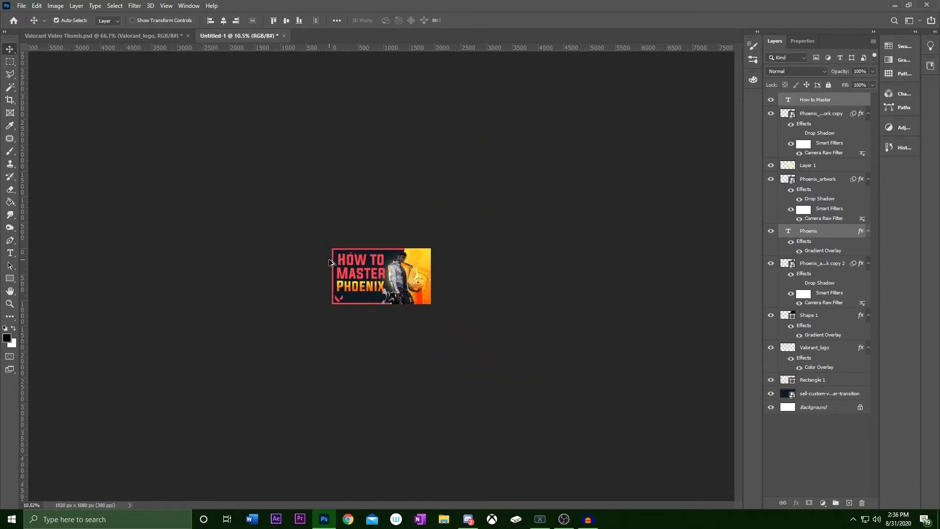
pyautogui.scroll(8, 329, 261)
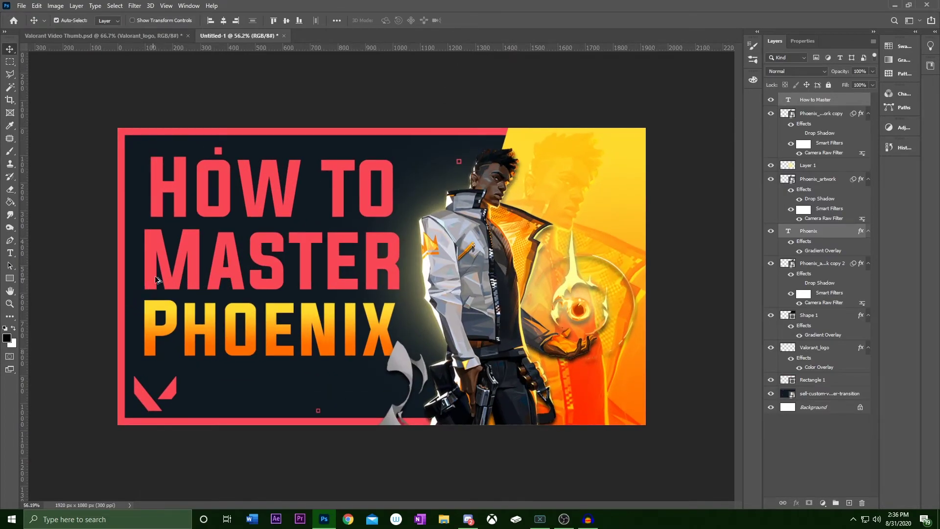
pyautogui.scroll(2, 178, 260)
pyautogui.click(304, 434)
pyautogui.scroll(-4, 339, 181)
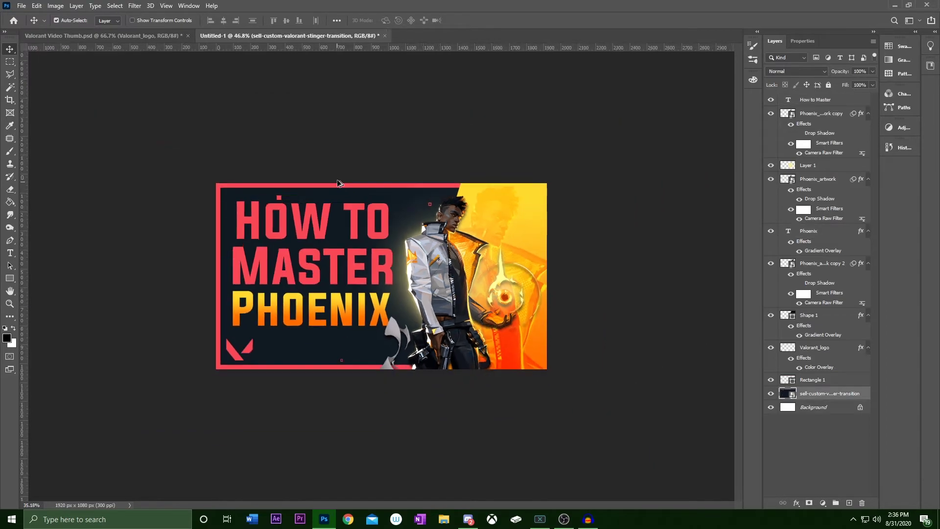
pyautogui.scroll(8, 149, 93)
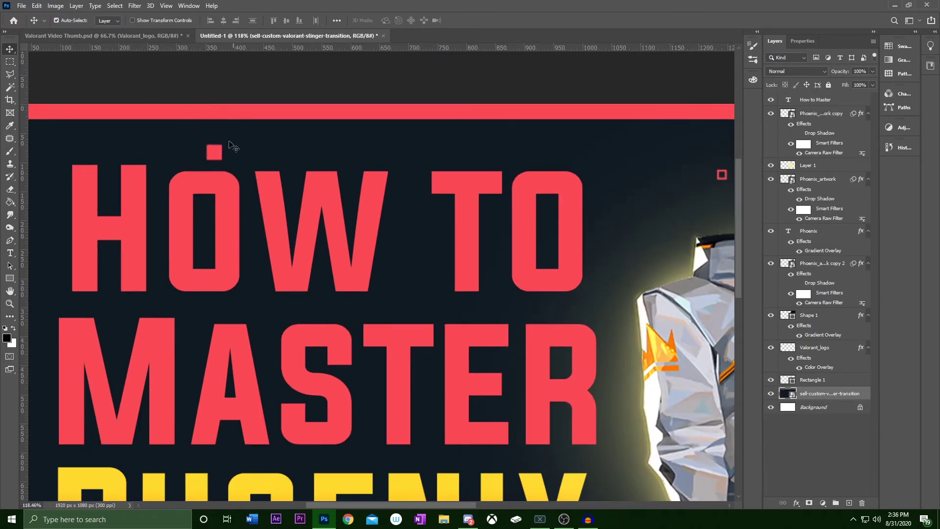
pyautogui.scroll(-5, 230, 159)
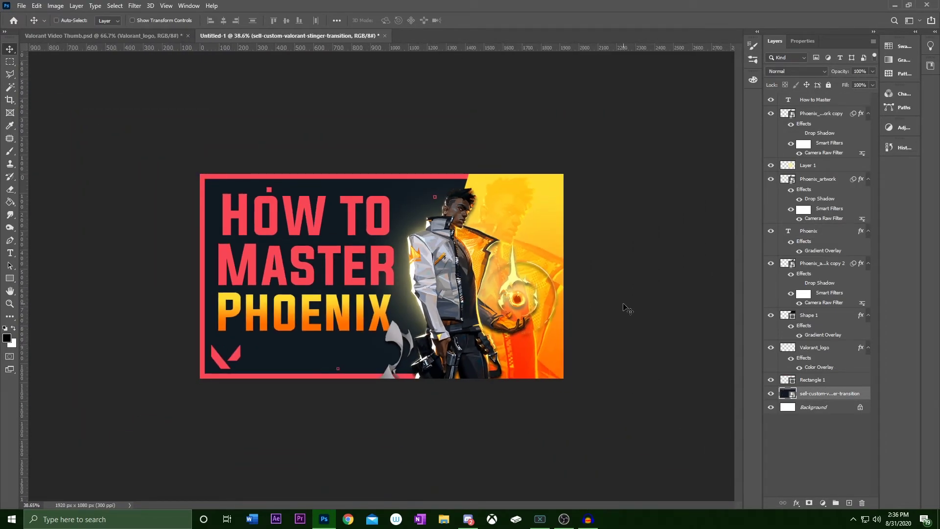
pyautogui.hotkey('ctrl', 't')
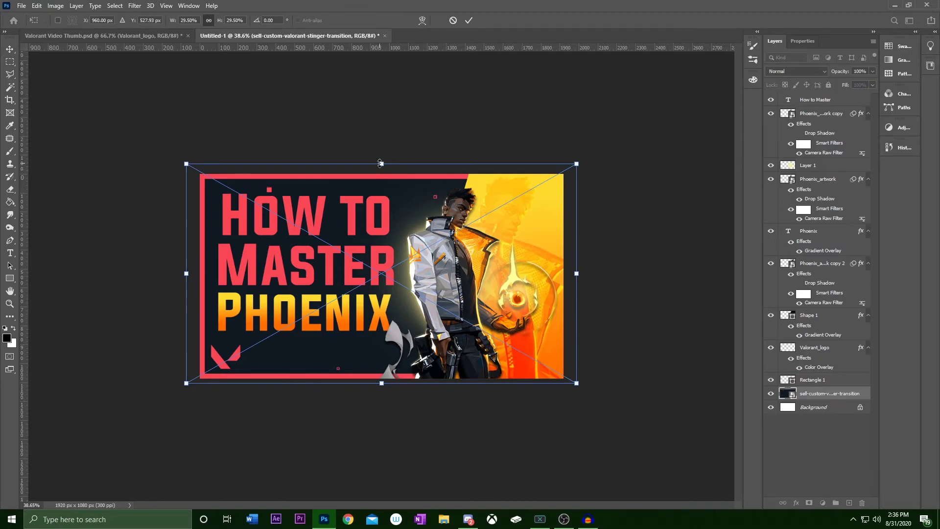
pyautogui.moveTo(379, 163)
pyautogui.mouseDown()
pyautogui.moveTo(375, 122)
pyautogui.moveTo(386, 163)
pyautogui.mouseUp()
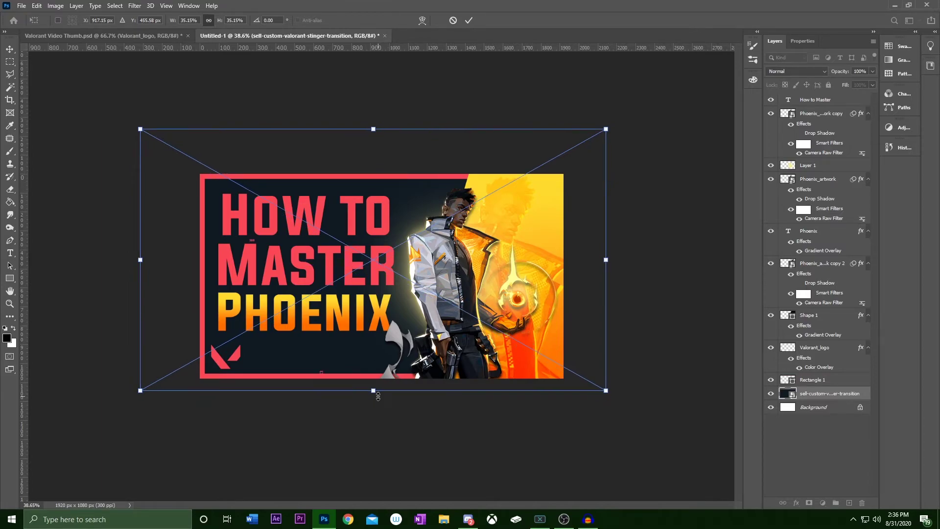
pyautogui.moveTo(374, 390); pyautogui.dragTo(373, 437)
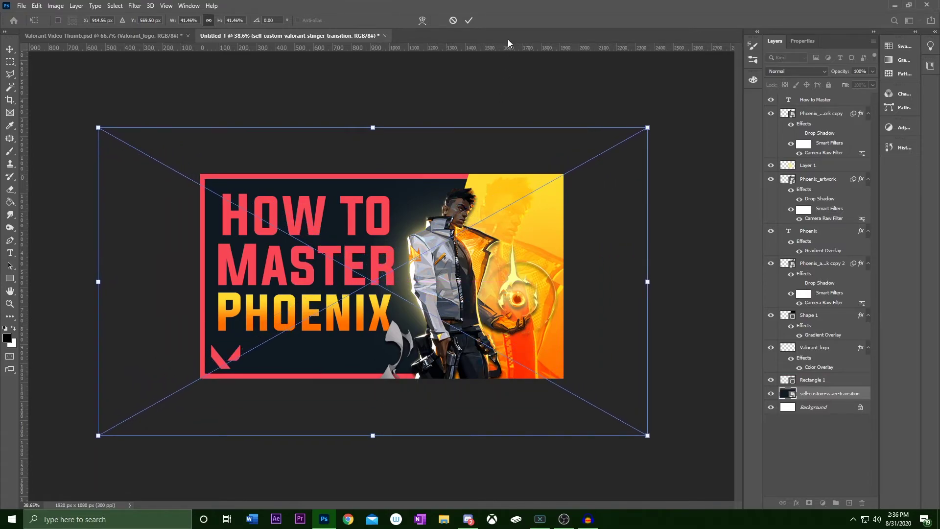
pyautogui.click(468, 21)
pyautogui.scroll(-3, 406, 203)
pyautogui.scroll(3, 279, 285)
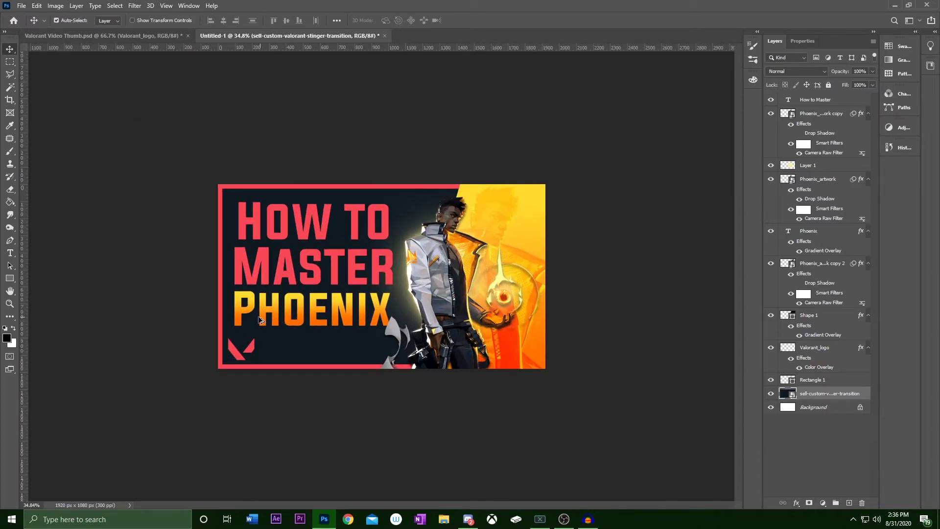
# Step: Inspect the squares and bars in Valorant Video Thumb.psd, then return to Untitled-1
pyautogui.hotkey('ctrl', 'Tab')
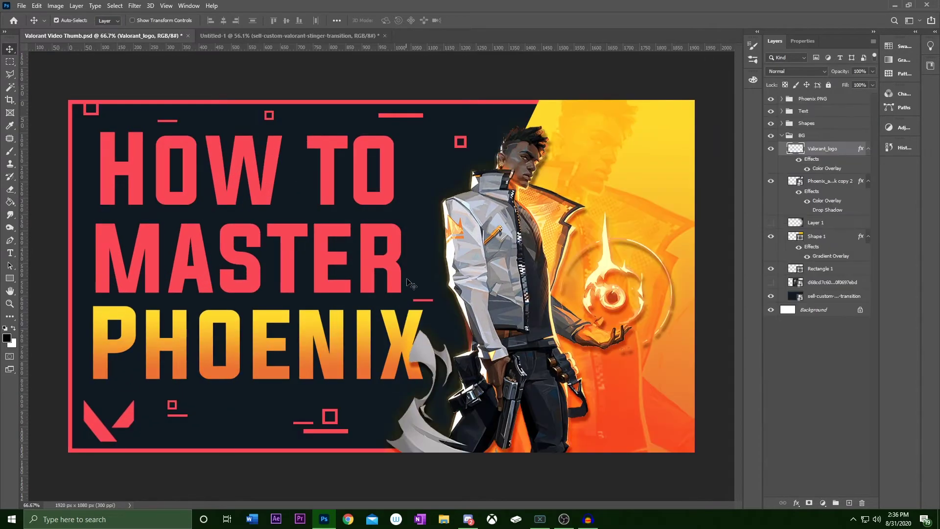
pyautogui.scroll(-3, 382, 261)
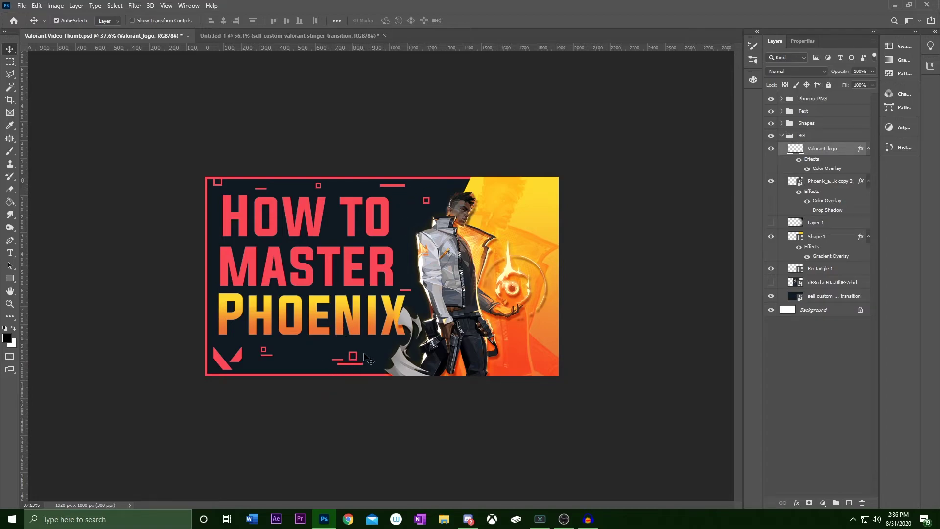
pyautogui.scroll(-3, 344, 353)
pyautogui.scroll(3, 354, 274)
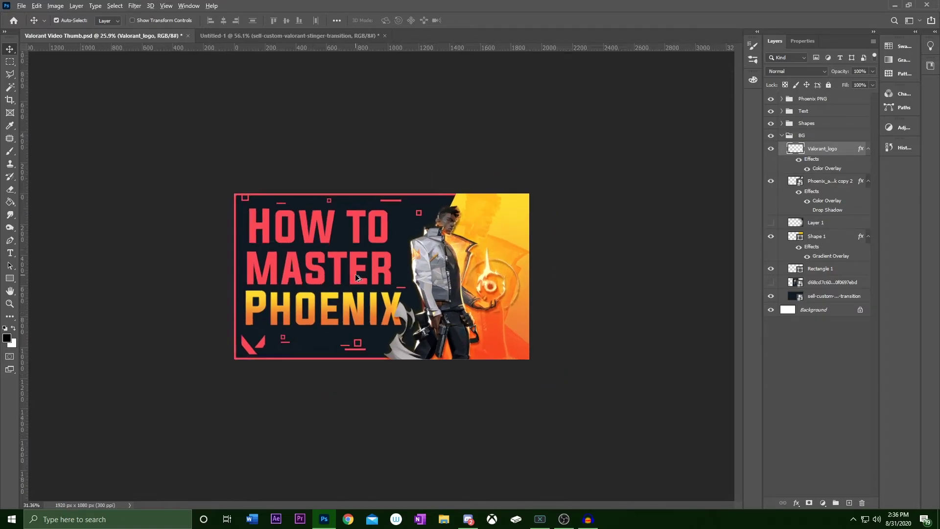
pyautogui.click(284, 35)
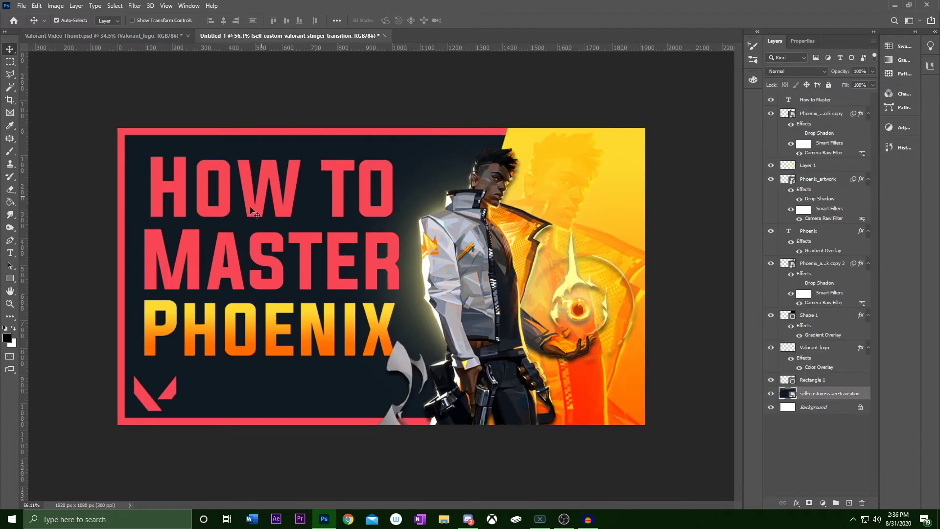
pyautogui.scroll(1, 230, 220)
pyautogui.scroll(-1, 230, 220)
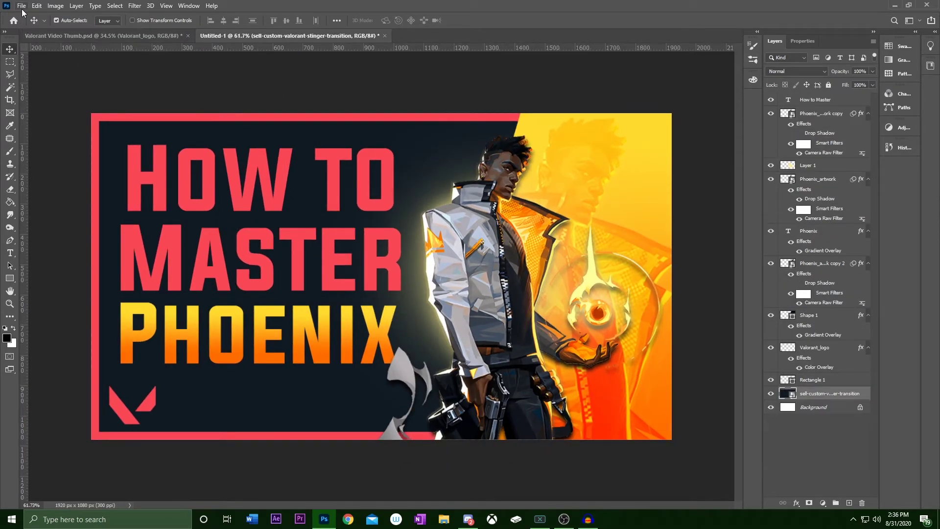
# Step: Draw a small square below PHOENIX using the Valorant logo's red, picked with the eyedropper
pyautogui.click(9, 278)
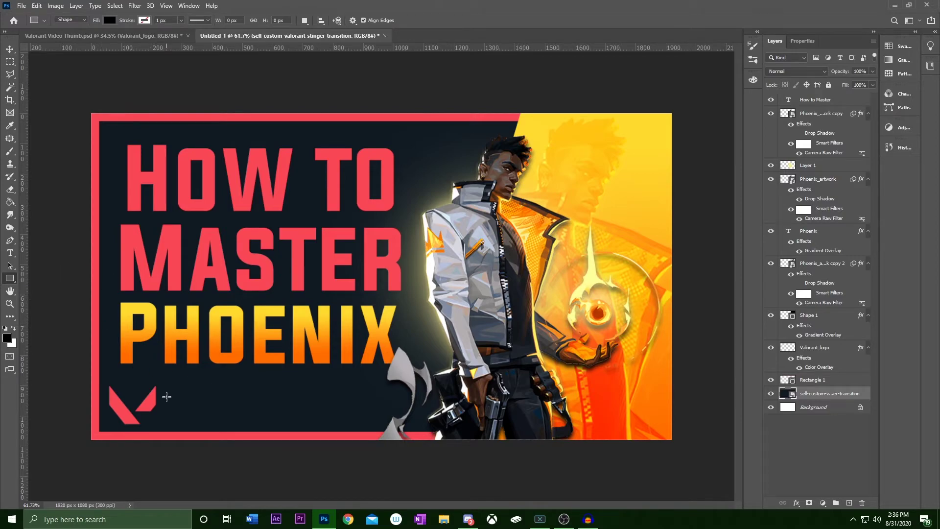
pyautogui.keyDown('alt'); pyautogui.click(152, 401); pyautogui.keyUp('alt')
pyautogui.moveTo(216, 389); pyautogui.dragTo(232, 406)
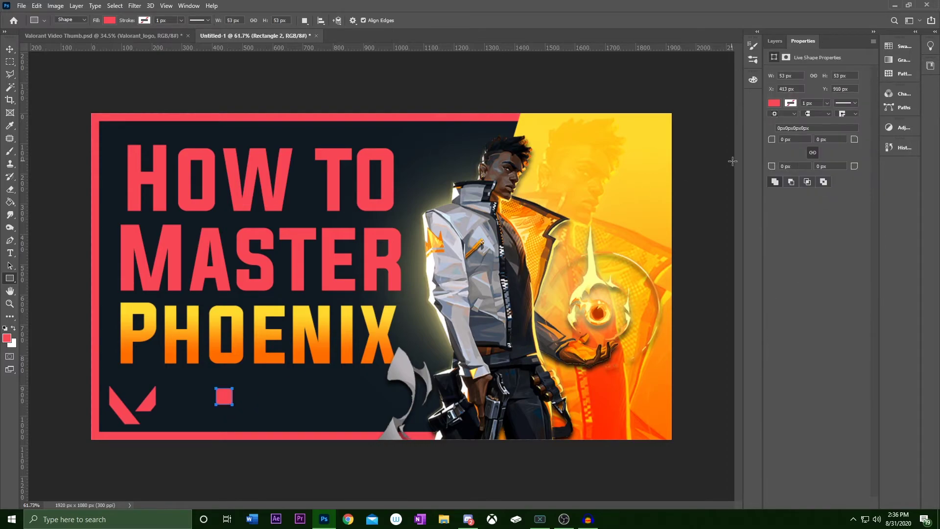
# Step: Give the square a red 11 px outline and no fill
pyautogui.click(786, 104)
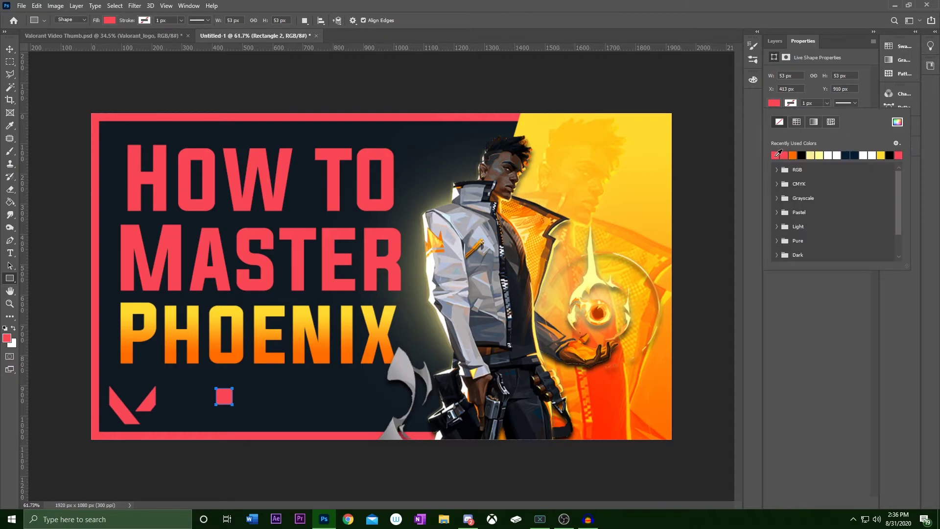
pyautogui.click(775, 155)
pyautogui.click(790, 104)
pyautogui.click(774, 103)
pyautogui.click(779, 123)
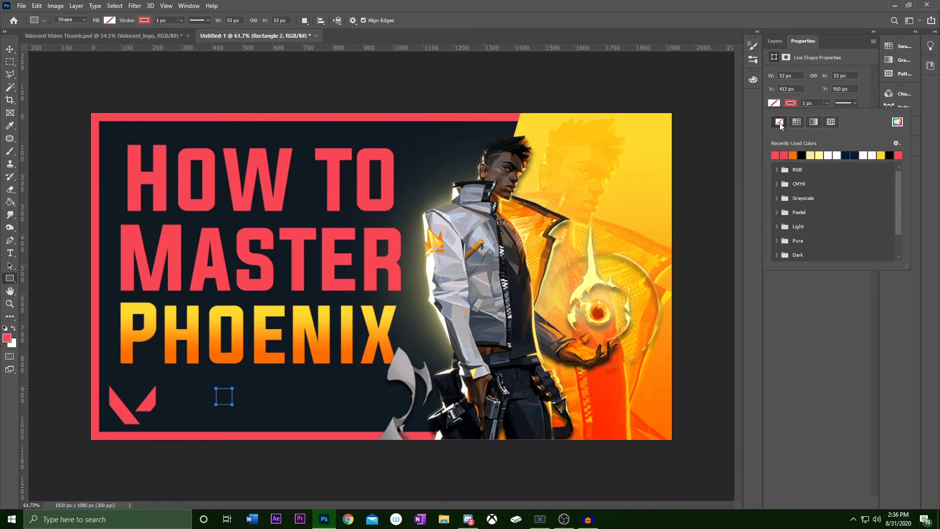
pyautogui.click(816, 101)
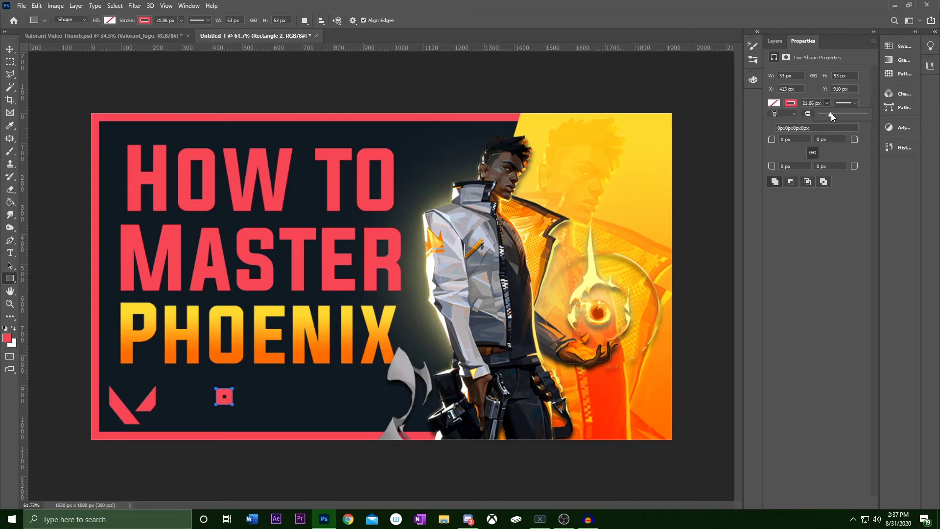
pyautogui.click(811, 103)
pyautogui.press('Return')
pyautogui.press('Return')
# Step: Shift the hollow square slightly to the right
pyautogui.click(9, 49)
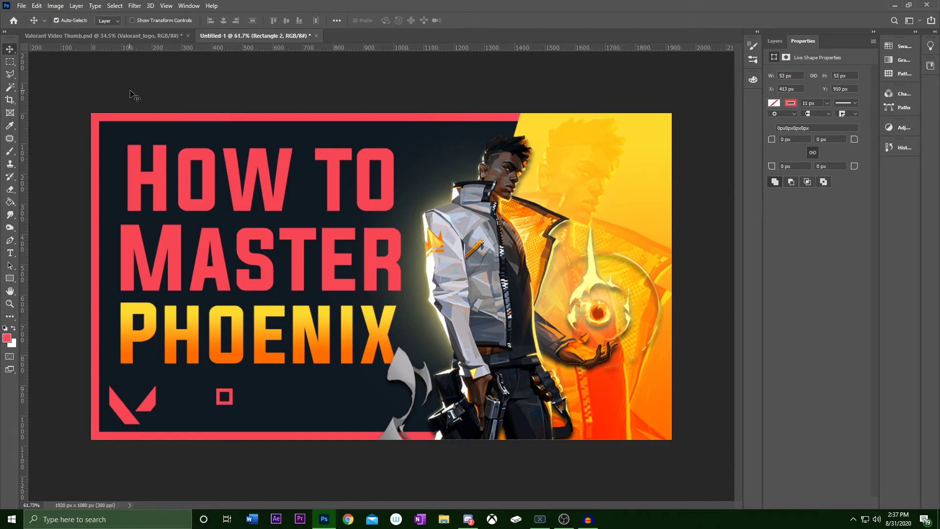
pyautogui.scroll(-3, 182, 273)
pyautogui.scroll(6, 203, 411)
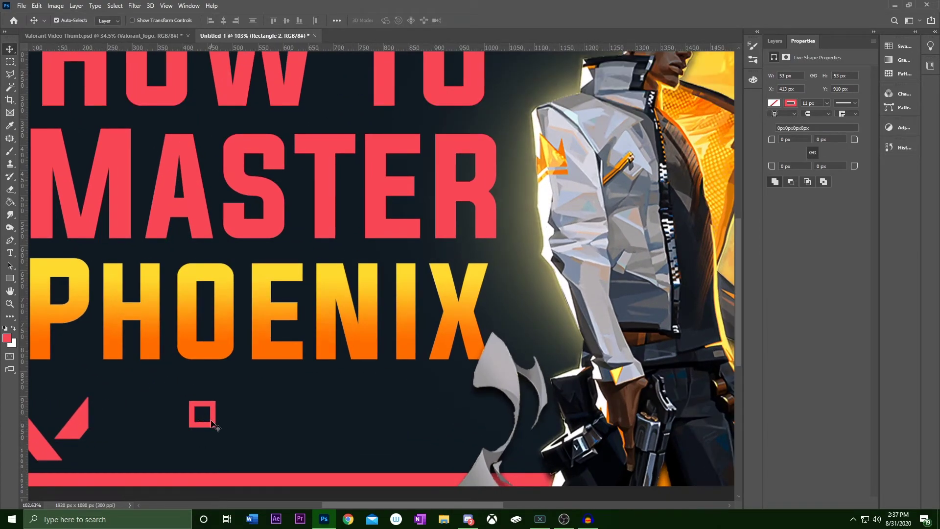
pyautogui.moveTo(212, 422); pyautogui.dragTo(244, 418)
pyautogui.scroll(-2, 230, 410)
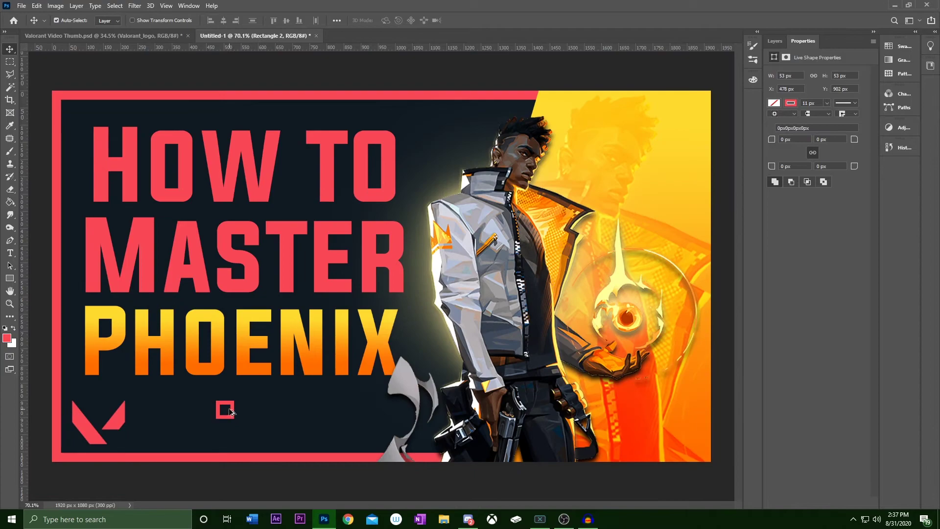
# Step: Draw a wide bar right of the square, filled red with no outline
pyautogui.press('u')
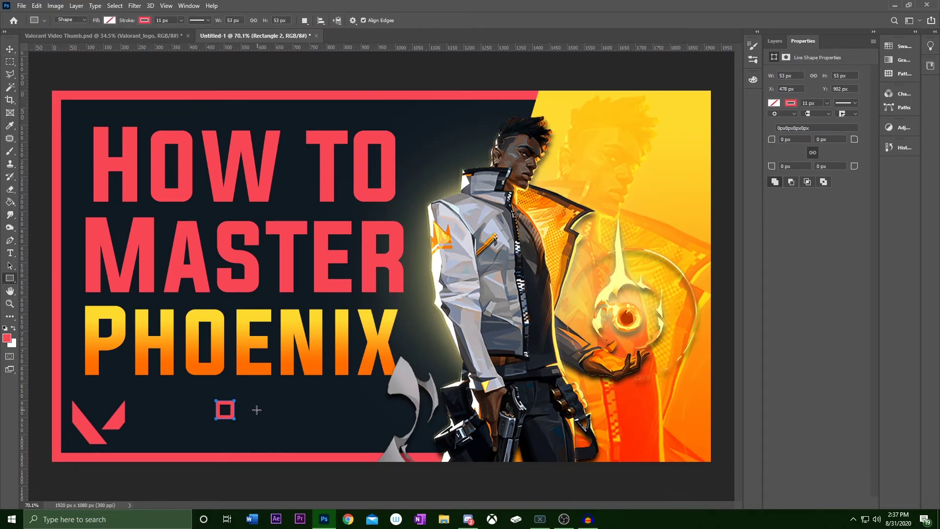
pyautogui.moveTo(257, 409); pyautogui.dragTo(300, 416)
pyautogui.press('v')
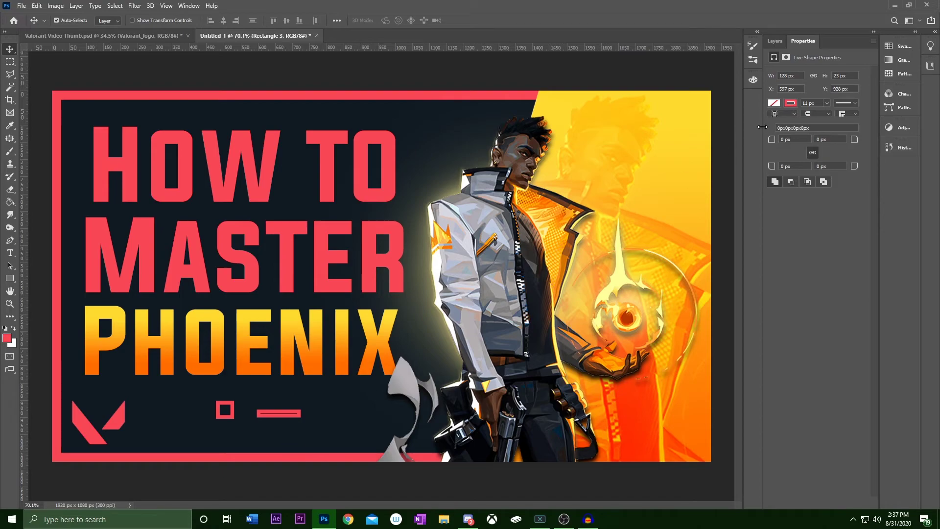
pyautogui.click(773, 102)
pyautogui.click(775, 155)
pyautogui.click(778, 122)
pyautogui.press('Return')
pyautogui.scroll(3, 271, 416)
# Step: Halve the bar's thickness, place it just below the square, and make a shorter vertical copy
pyautogui.hotkey('ctrl', 't')
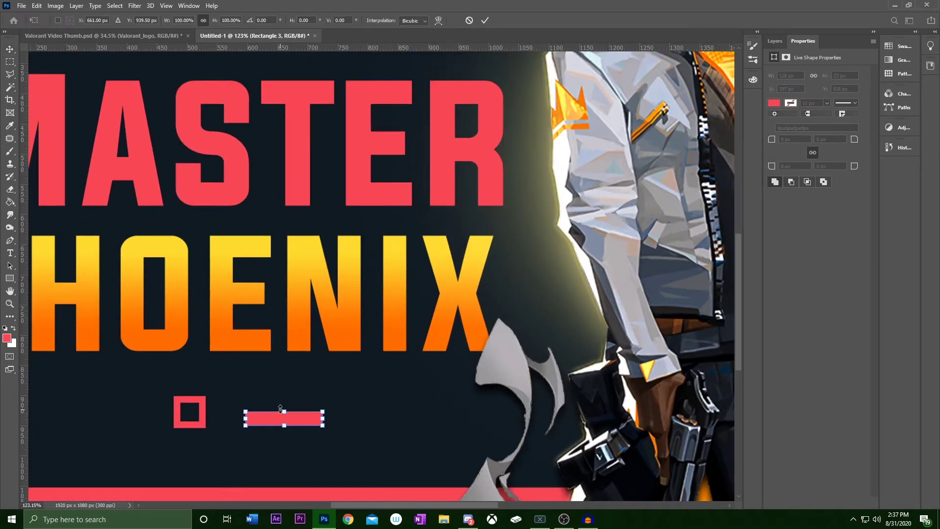
pyautogui.moveTo(284, 408); pyautogui.dragTo(285, 414)
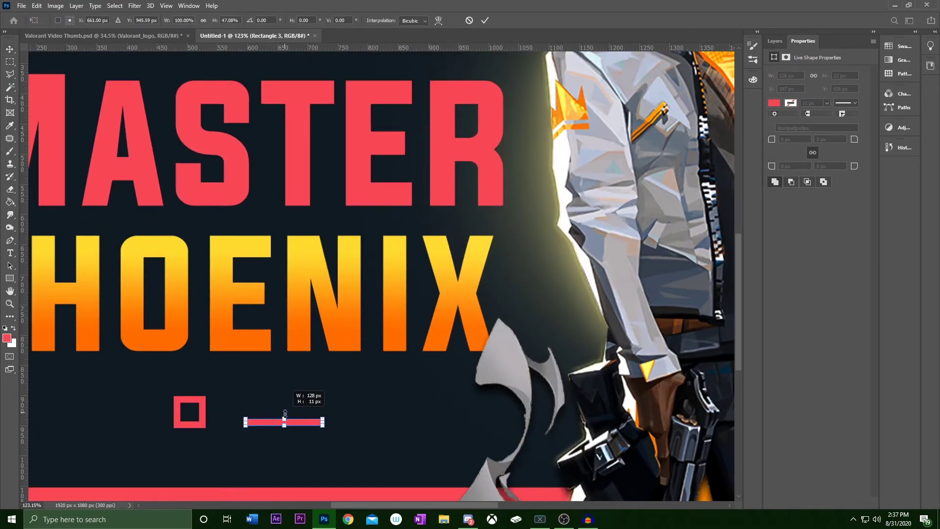
pyautogui.click(484, 20)
pyautogui.moveTo(290, 421); pyautogui.dragTo(309, 452)
pyautogui.hotkey('ctrl', 't')
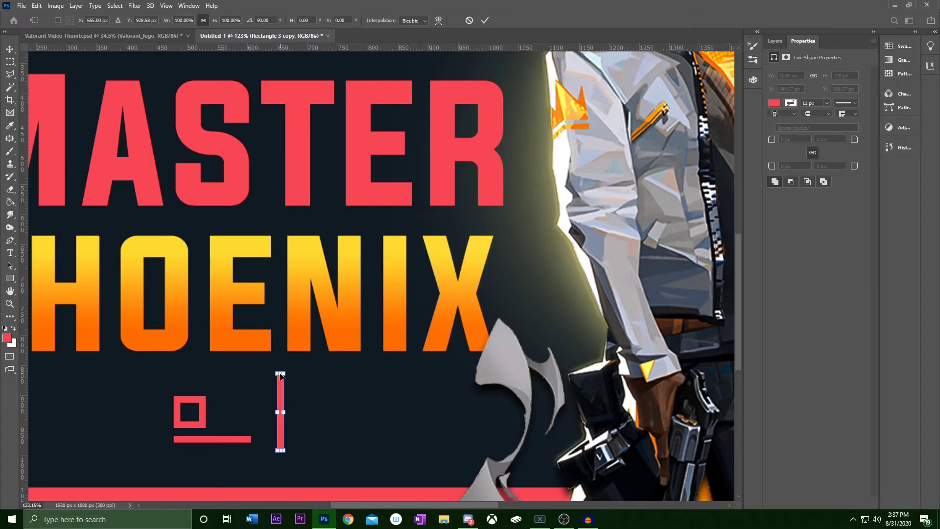
pyautogui.moveTo(279, 370); pyautogui.dragTo(242, 406)
# Step: Move the short vertical bar beside the lower bar and make it smaller
pyautogui.click(485, 20)
pyautogui.scroll(-8, 377, 190)
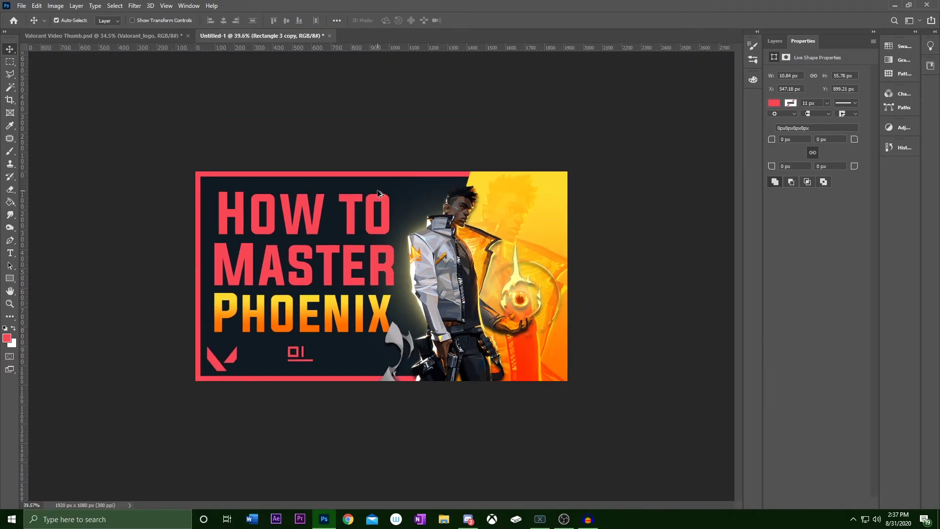
pyautogui.scroll(3, 377, 193)
pyautogui.click(133, 36)
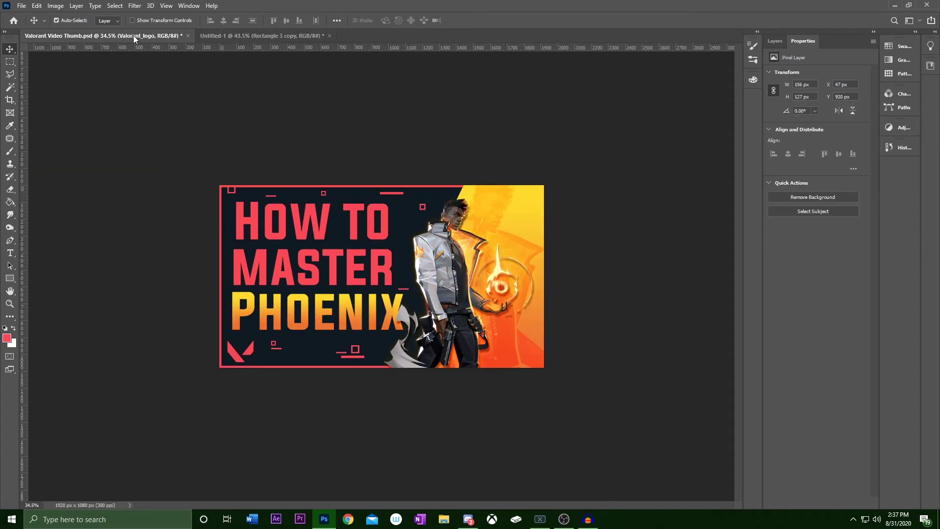
pyautogui.scroll(6, 279, 343)
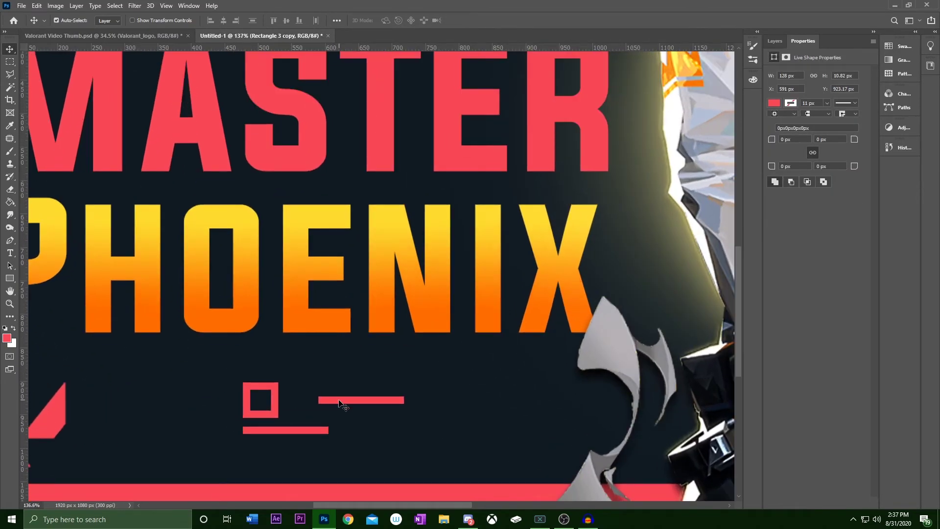
pyautogui.moveTo(339, 402); pyautogui.dragTo(211, 415)
pyautogui.hotkey('ctrl', 't')
pyautogui.click(484, 20)
pyautogui.hotkey('ctrl', '0')
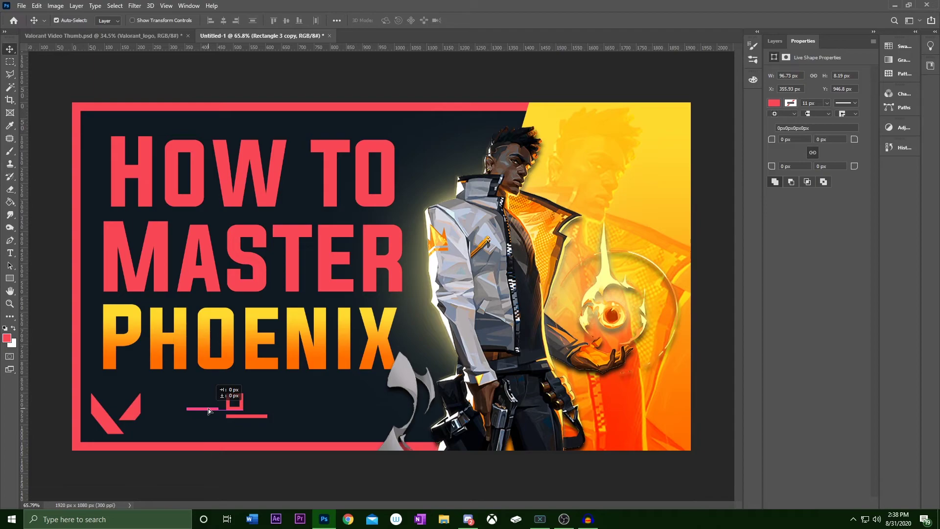
# Step: Place copies of the hollow square and long bar near the top border, right of TO
pyautogui.moveTo(244, 410); pyautogui.dragTo(444, 140)
pyautogui.moveTo(253, 419); pyautogui.dragTo(437, 124)
pyautogui.scroll(-3, 424, 166)
pyautogui.scroll(3, 414, 157)
pyautogui.scroll(2, 382, 160)
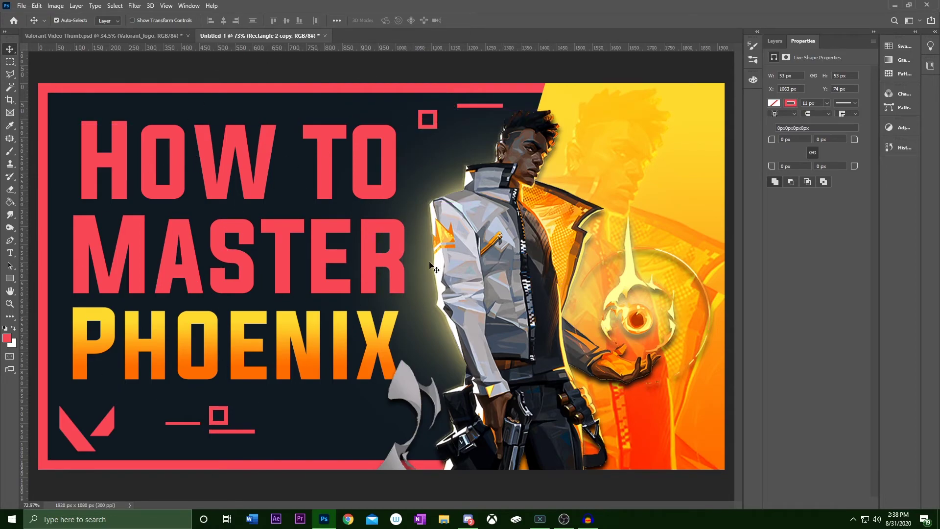
# Step: Arrange the top square and bar copies side by side above TO
pyautogui.moveTo(478, 106); pyautogui.dragTo(488, 130)
pyautogui.moveTo(433, 116); pyautogui.dragTo(454, 118)
pyautogui.moveTo(484, 132); pyautogui.dragTo(443, 140)
pyautogui.keyDown('alt'); pyautogui.scroll(3, 494, 137); pyautogui.keyUp('alt')
pyautogui.scroll(-4, 411, 126)
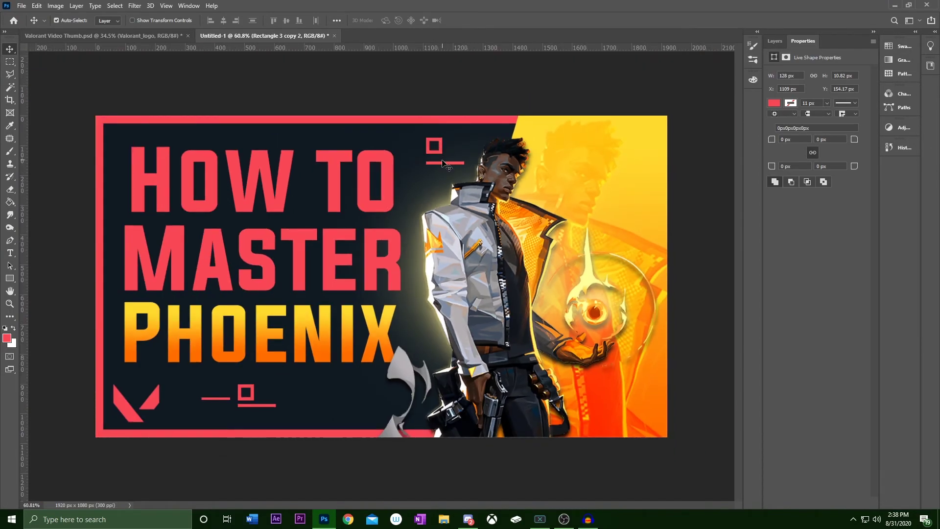
pyautogui.moveTo(448, 163); pyautogui.dragTo(495, 146)
pyautogui.scroll(-3, 455, 134)
pyautogui.scroll(3, 454, 144)
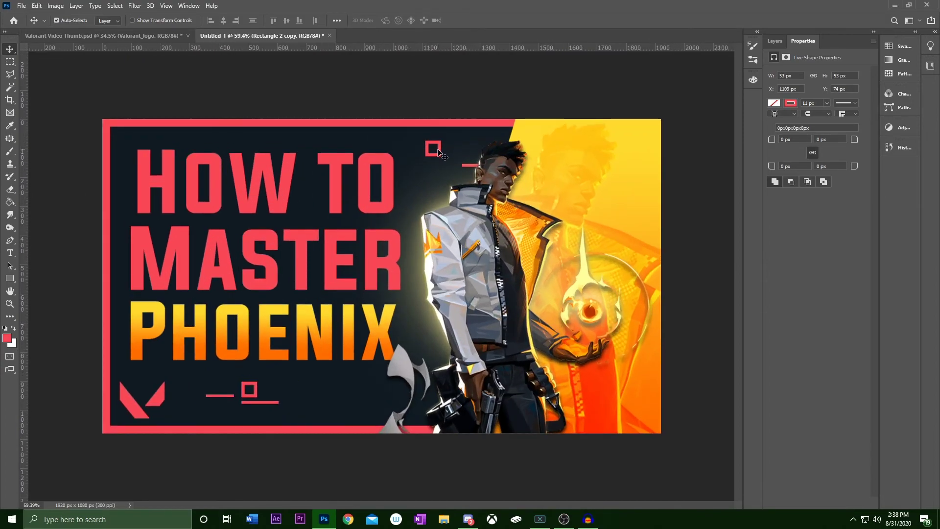
# Step: Move the top square down-left and shrink it to 44.58 px
pyautogui.moveTo(435, 157)
pyautogui.mouseDown()
pyautogui.moveTo(422, 167)
pyautogui.moveTo(427, 160)
pyautogui.mouseUp()
pyautogui.hotkey('ctrl', 't')
pyautogui.press('Return')
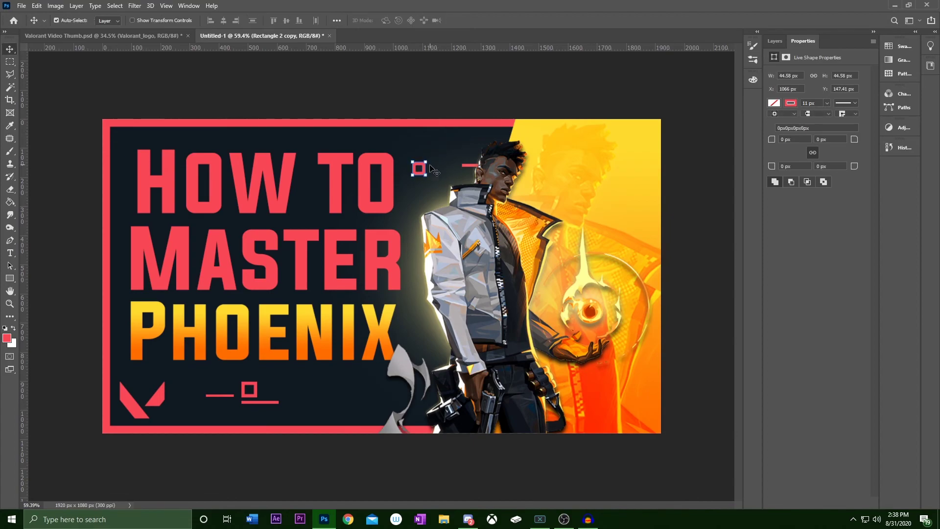